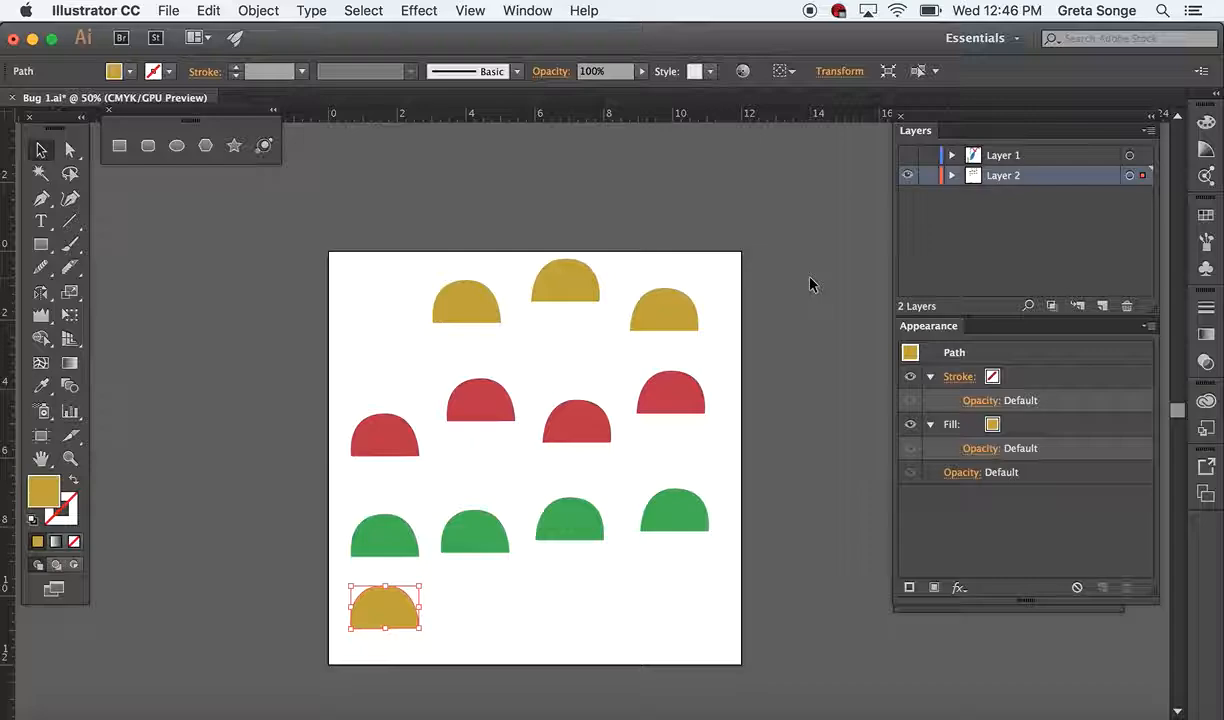
Step: Move the four green domes up closer to the red ones, and make the lowest gold dome narrower and taller
left_click(557, 578)
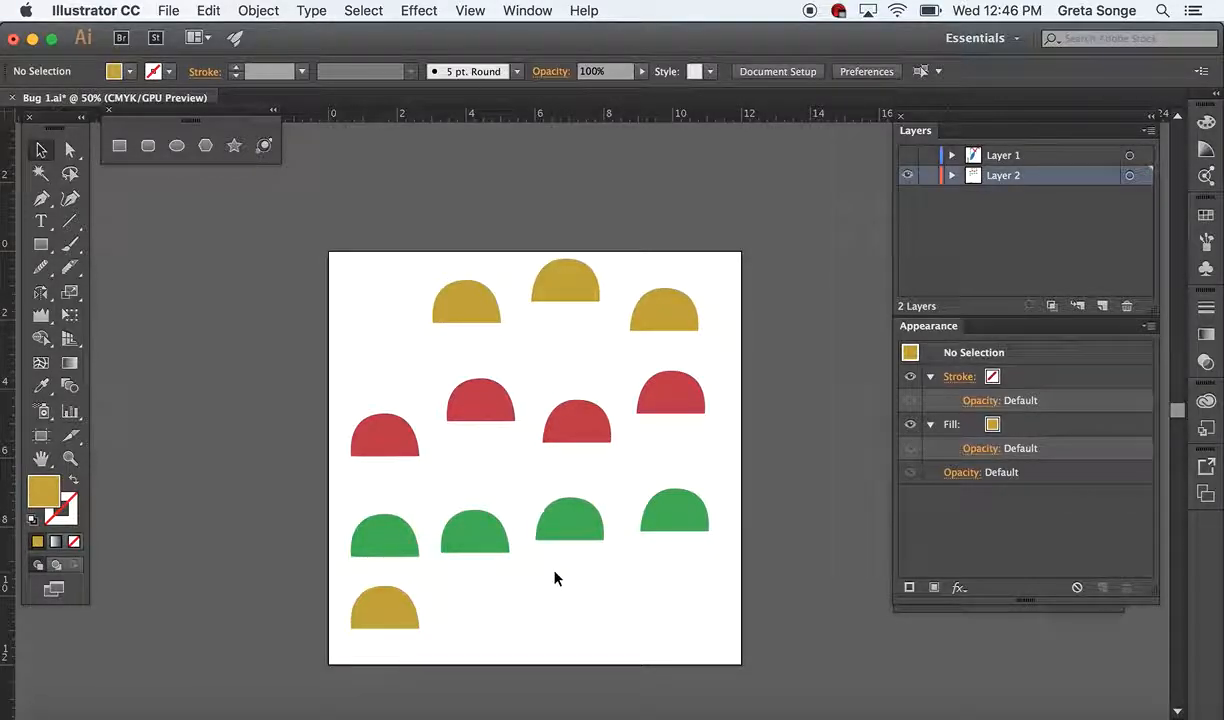
left_click_drag(360, 476, 683, 491)
left_click(661, 579)
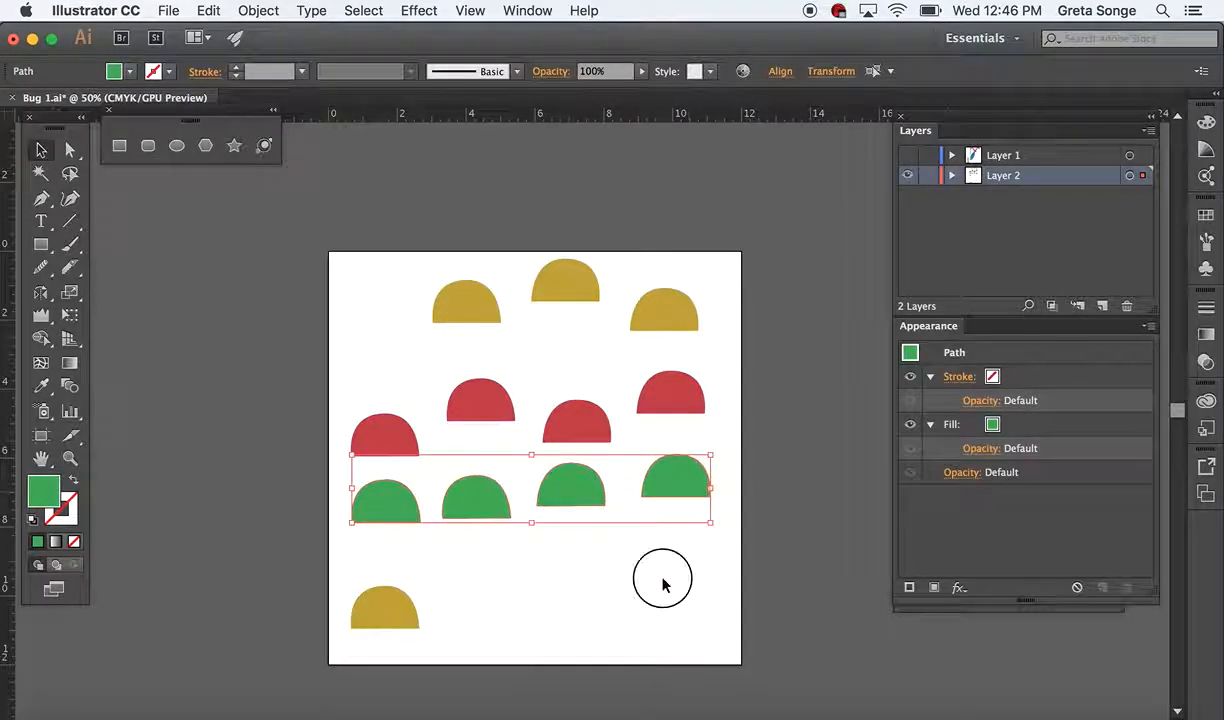
left_click_drag(381, 622, 410, 615)
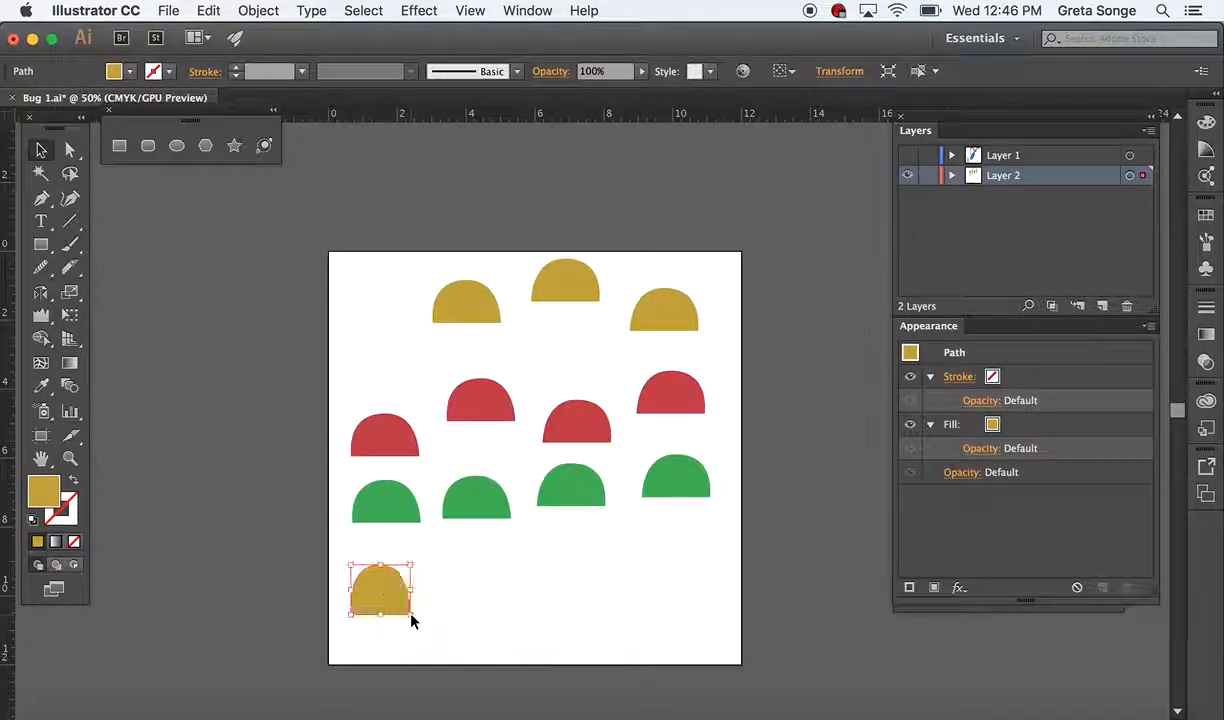
left_click(490, 615)
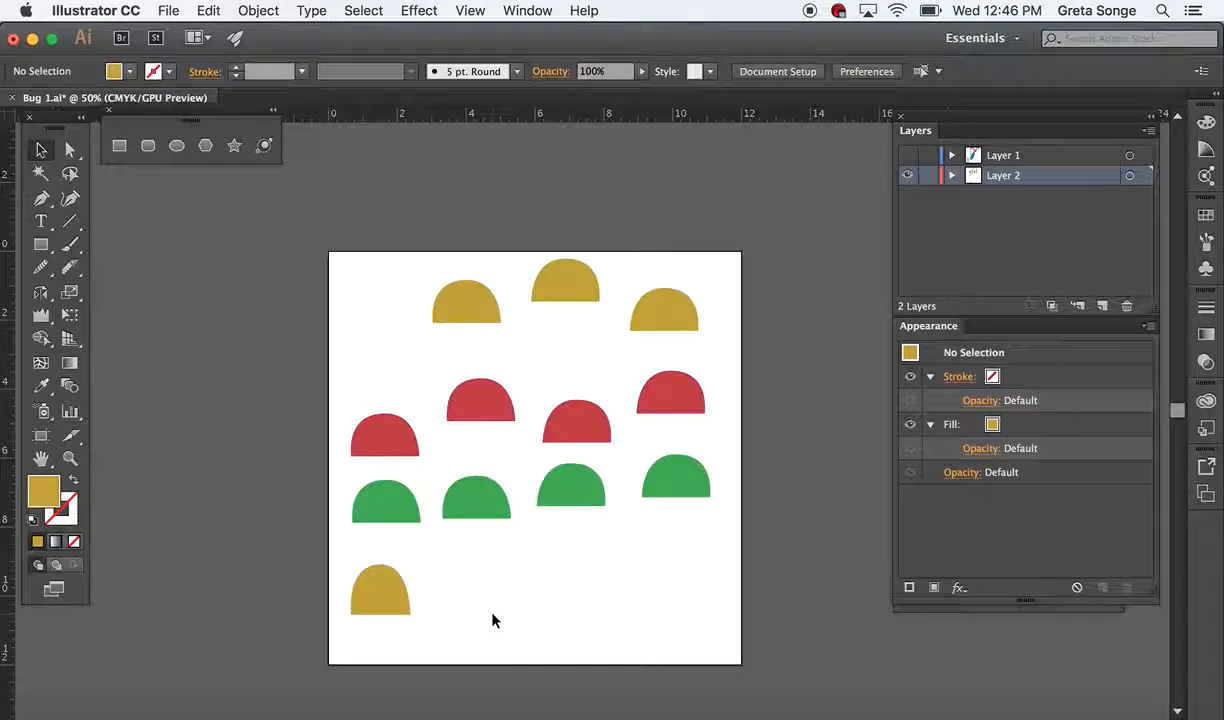
Step: Create a copy of the lowest gold dome moved 2.5 in horizontally and 0 in vertically using Transform Move
left_click(389, 590)
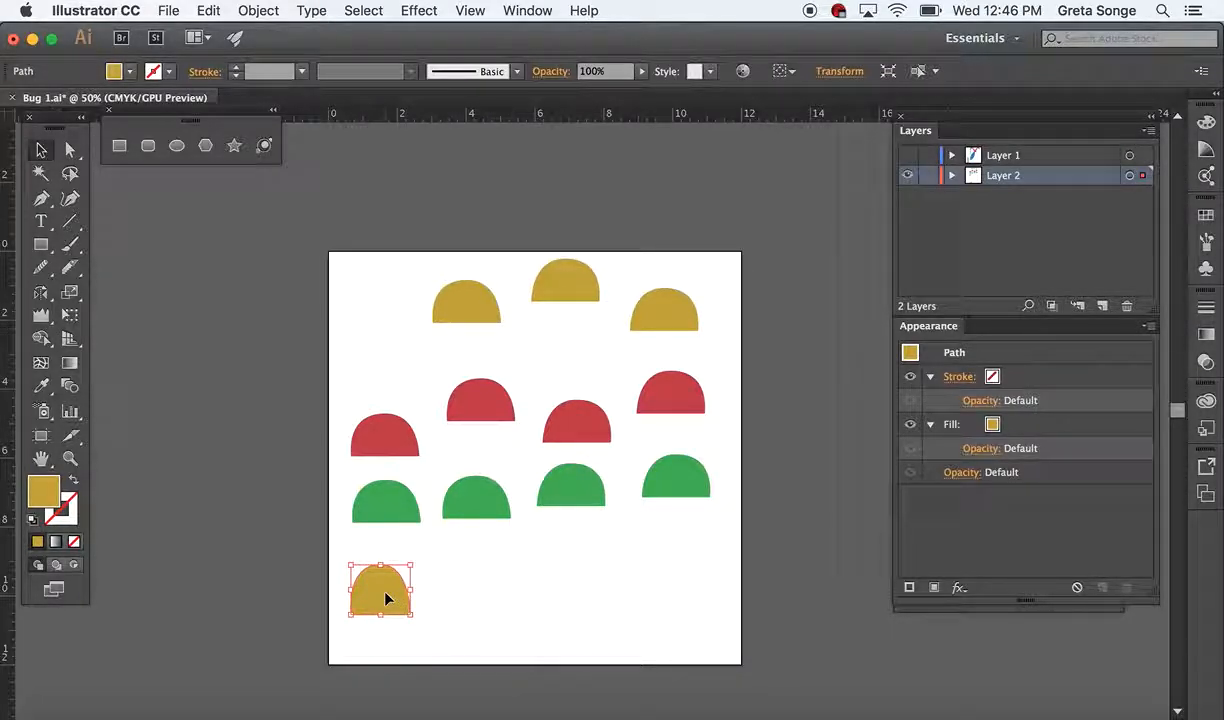
right_click(385, 592)
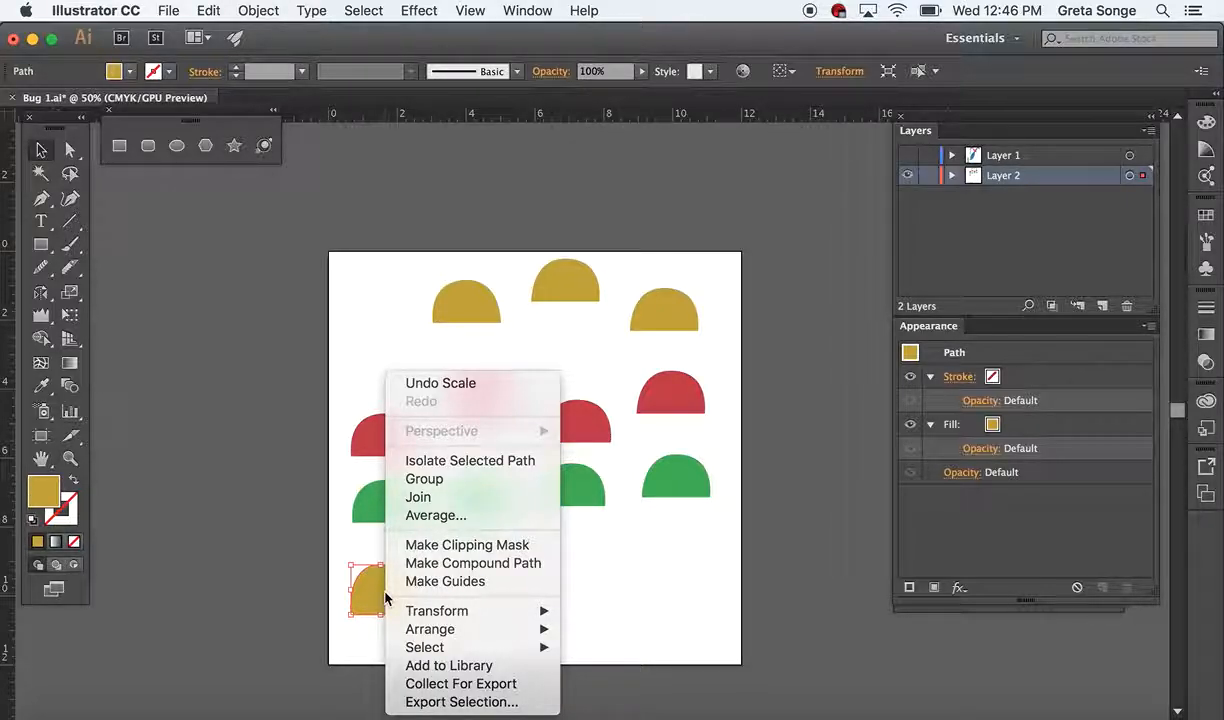
mouse_move(433, 618)
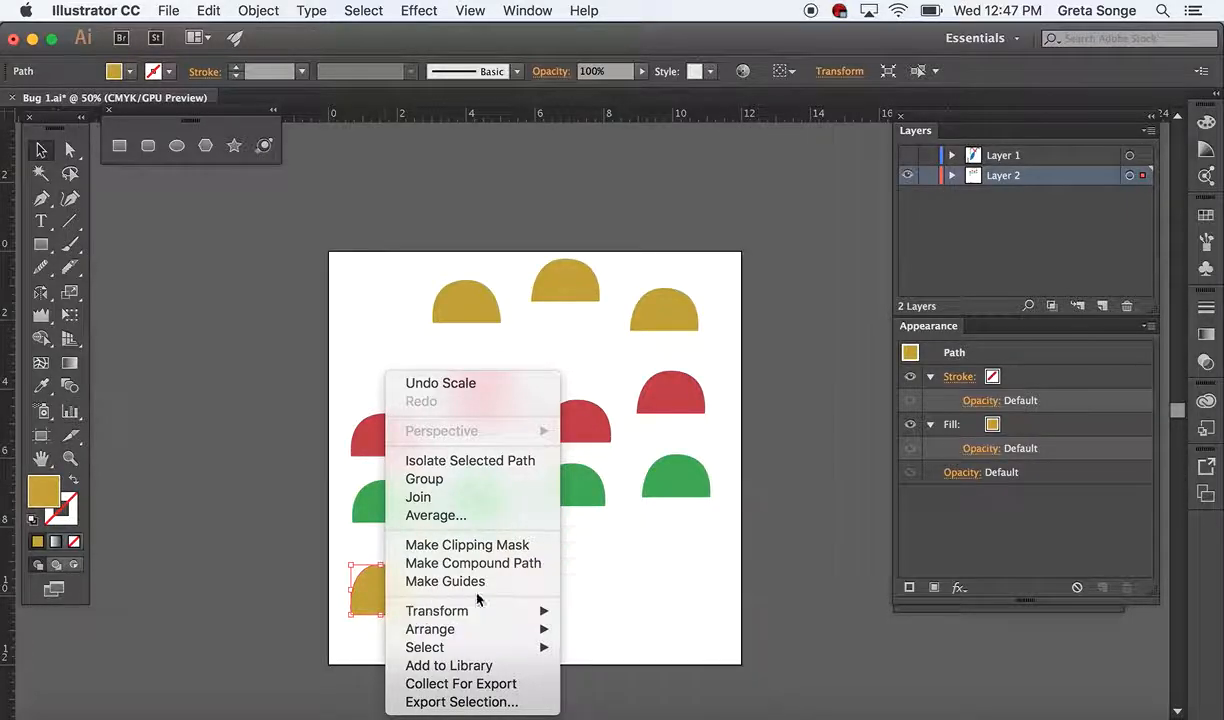
mouse_move(487, 614)
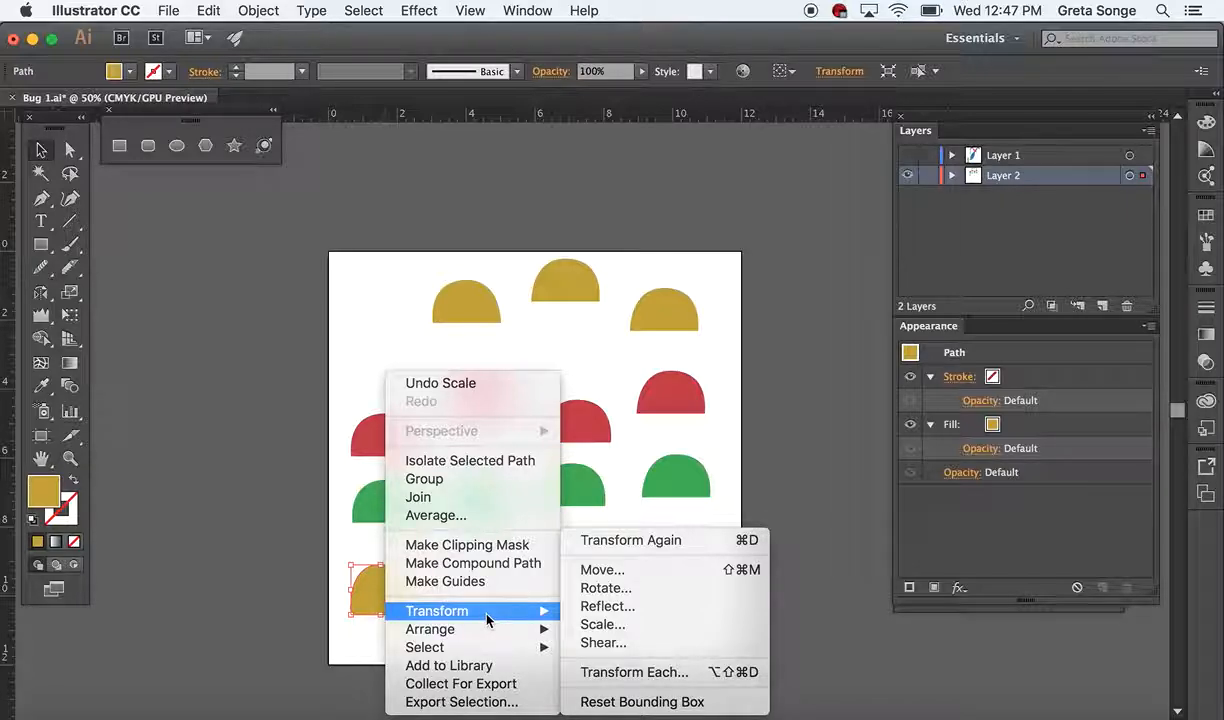
left_click(605, 578)
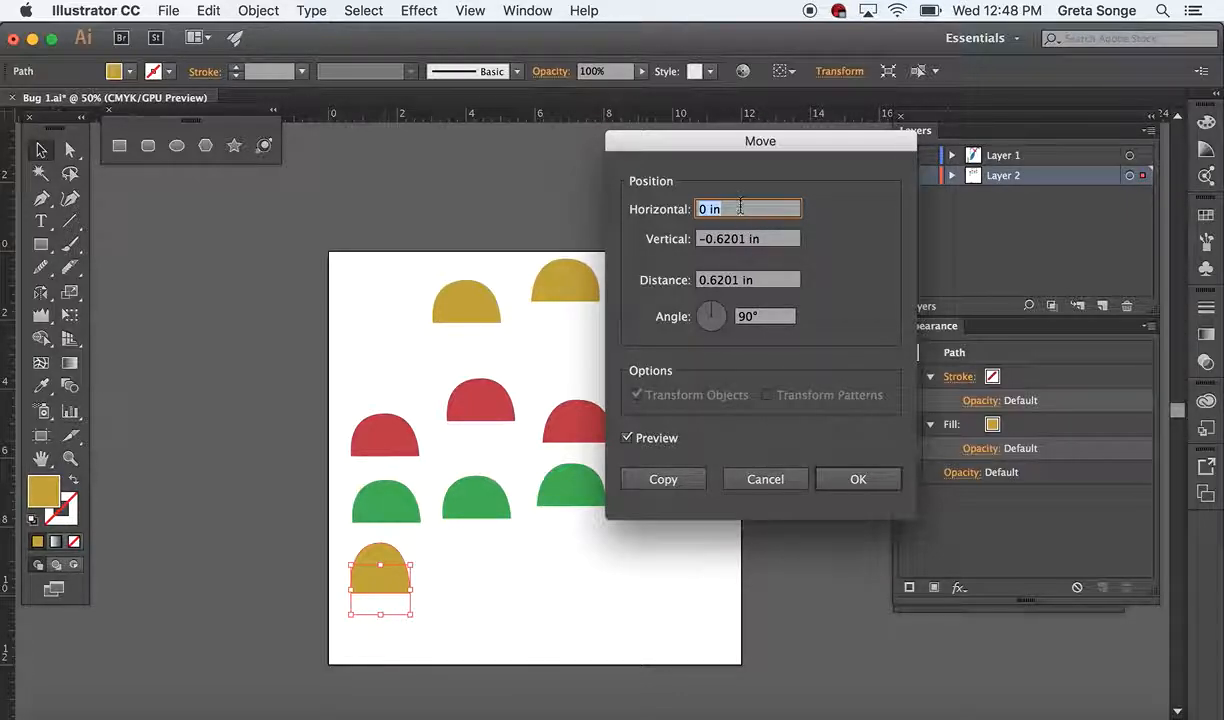
type("2.5")
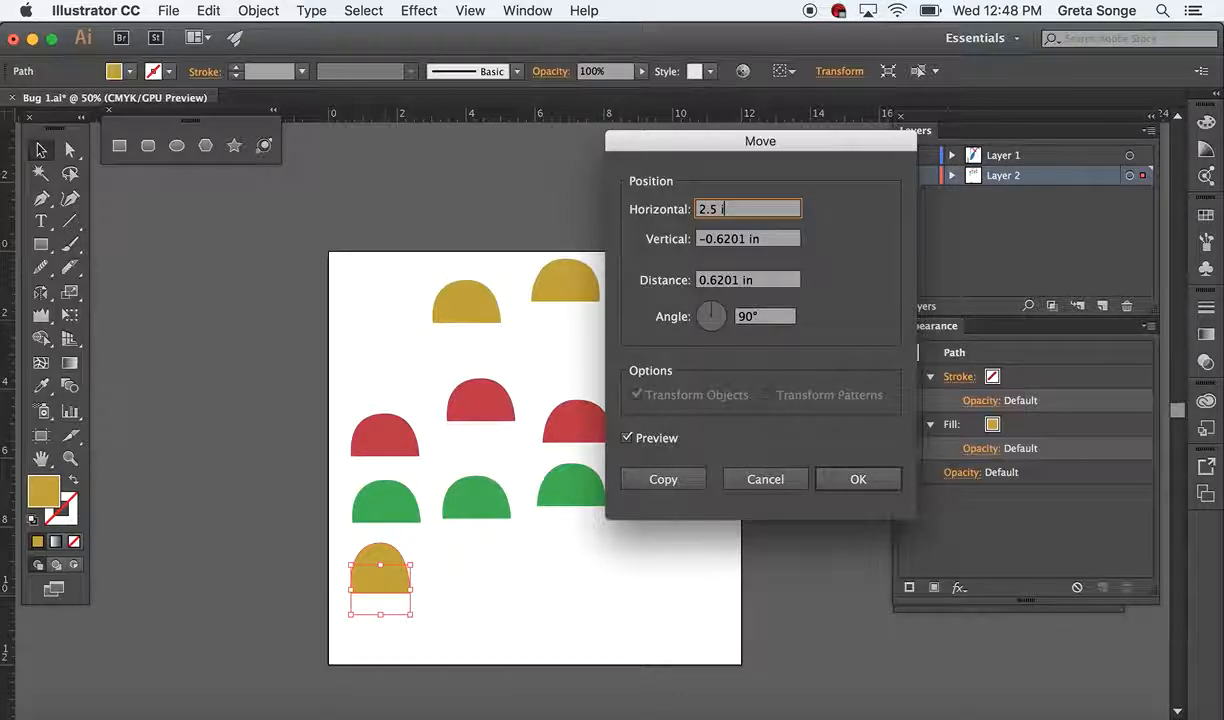
key("Tab")
type("0")
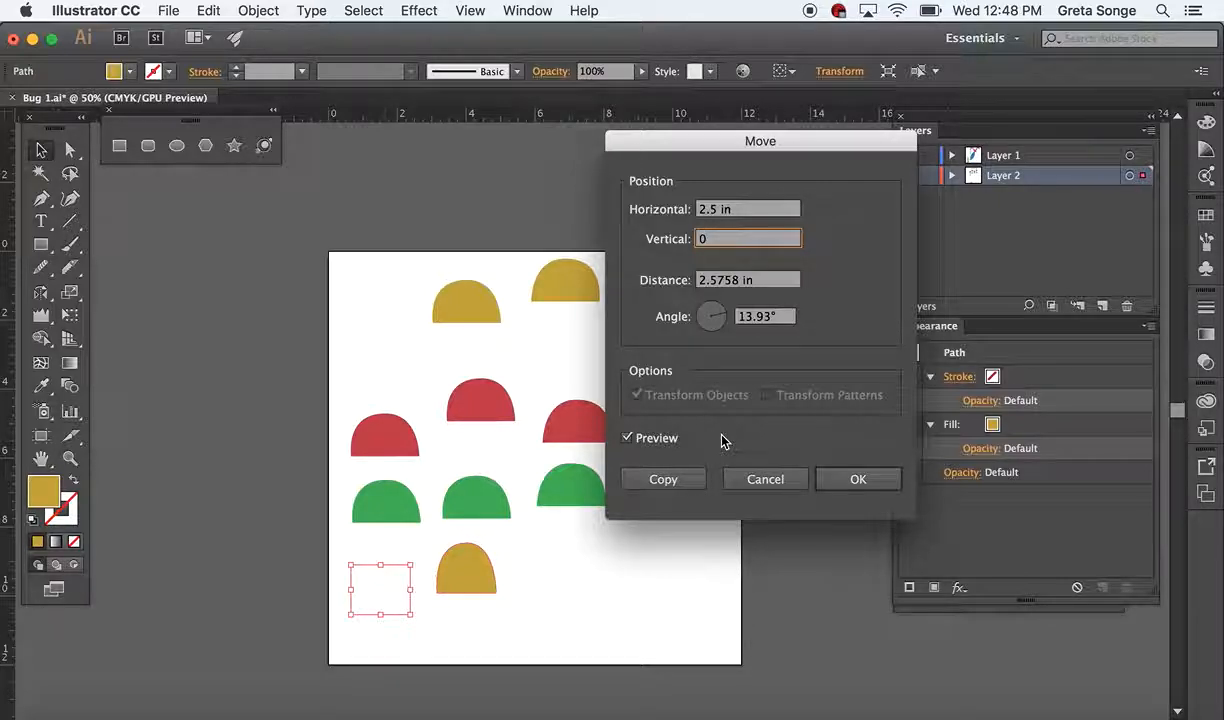
left_click(697, 480)
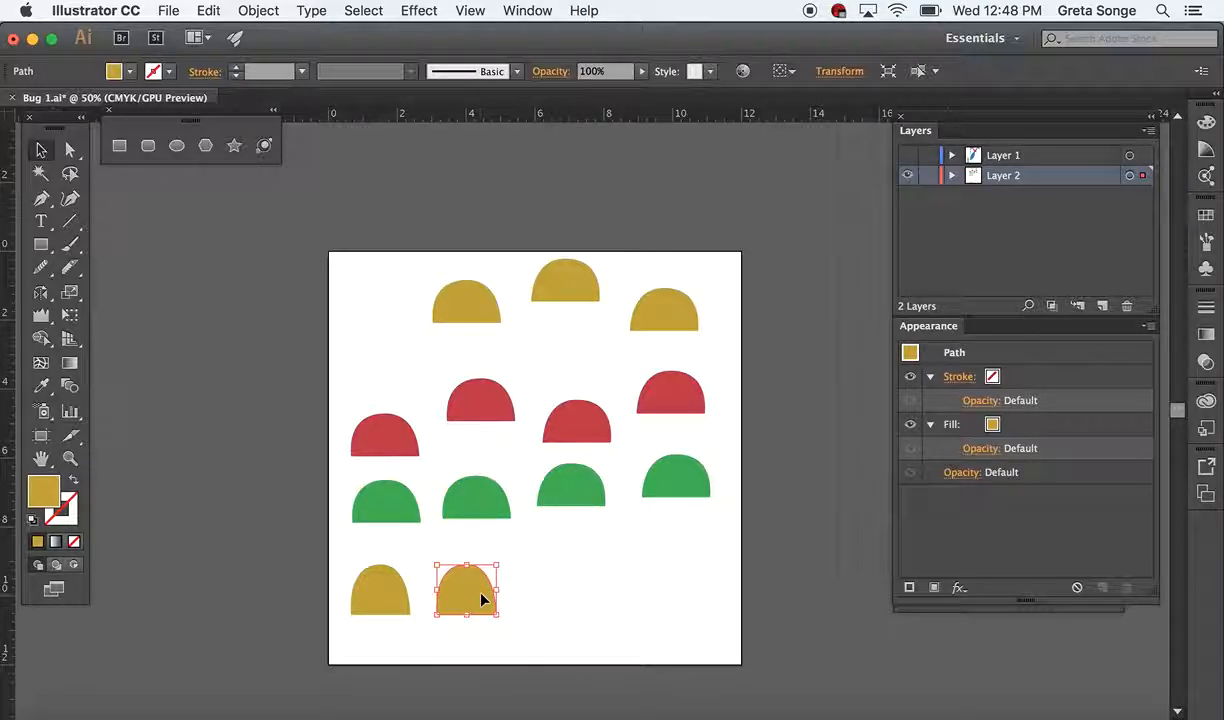
Step: Repeat the copy transform until the row holds eight gold domes, and shift the first seven left and slightly down across the artboard
key("super+d")
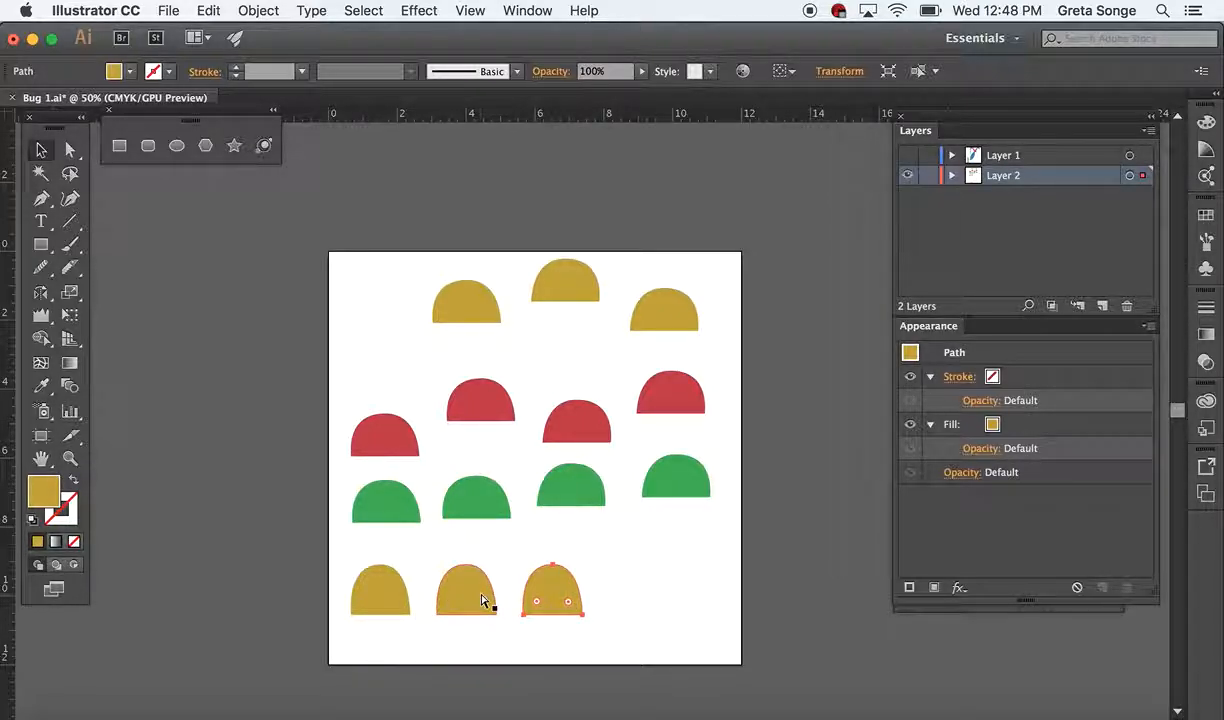
key("super+d")
key("super+d")
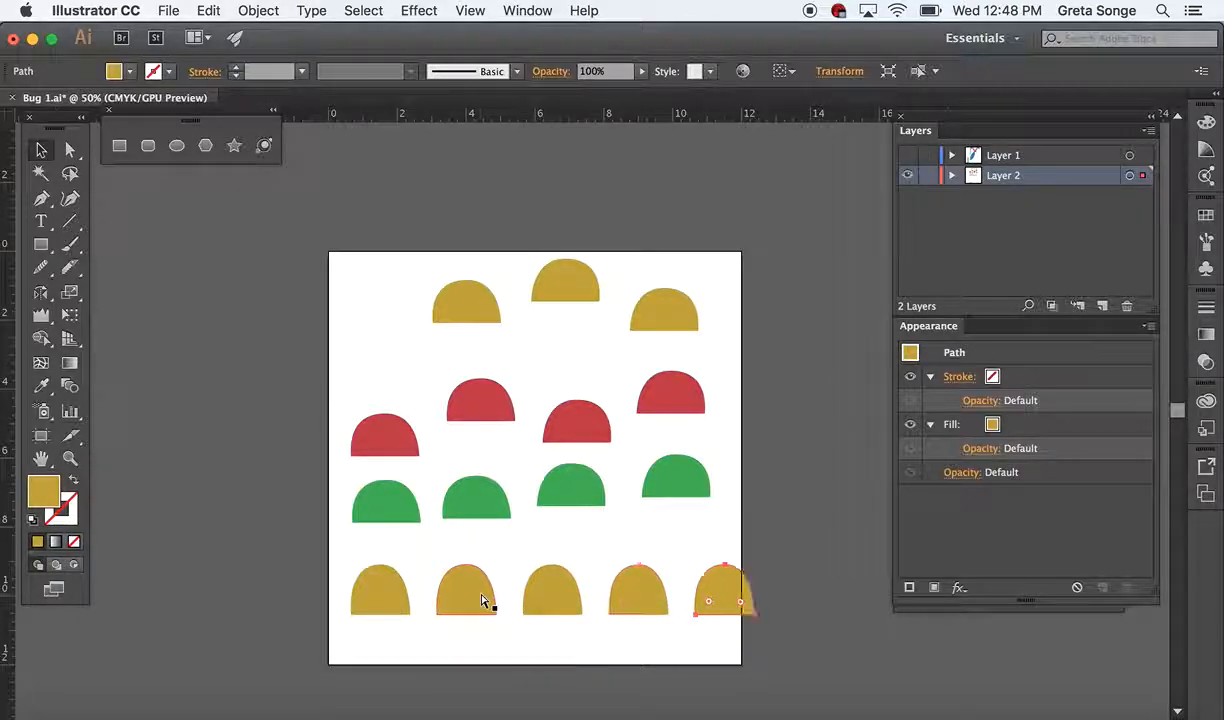
key("super+d")
key("super+d")
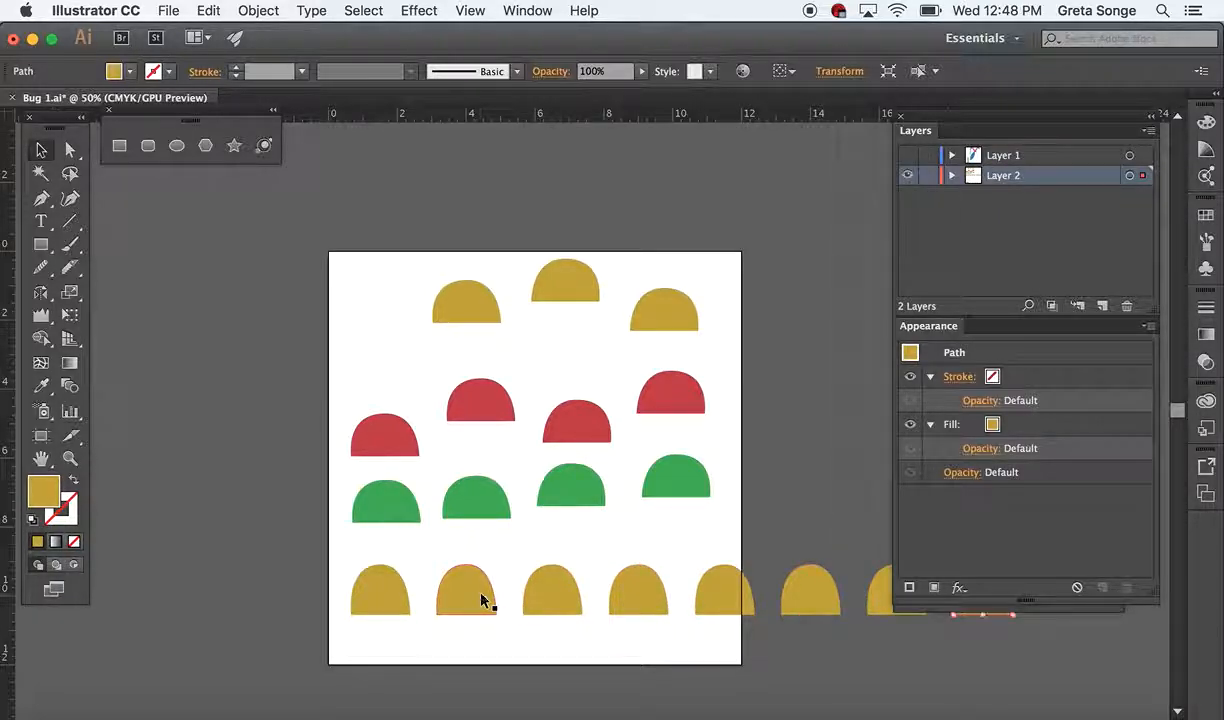
left_click_drag(360, 568, 720, 628)
left_click(862, 655)
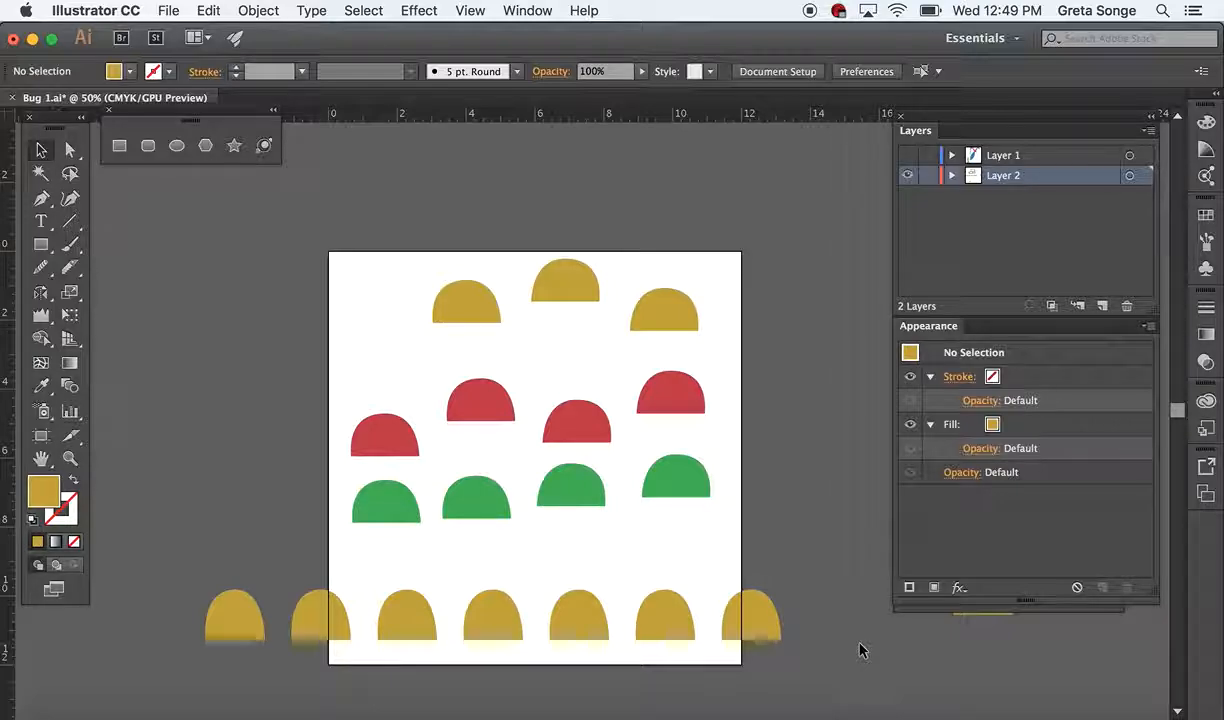
Step: Open the Reflect options for the seven shifted gold domes and compare previews of the horizontal and vertical axes
left_click_drag(208, 566, 757, 628)
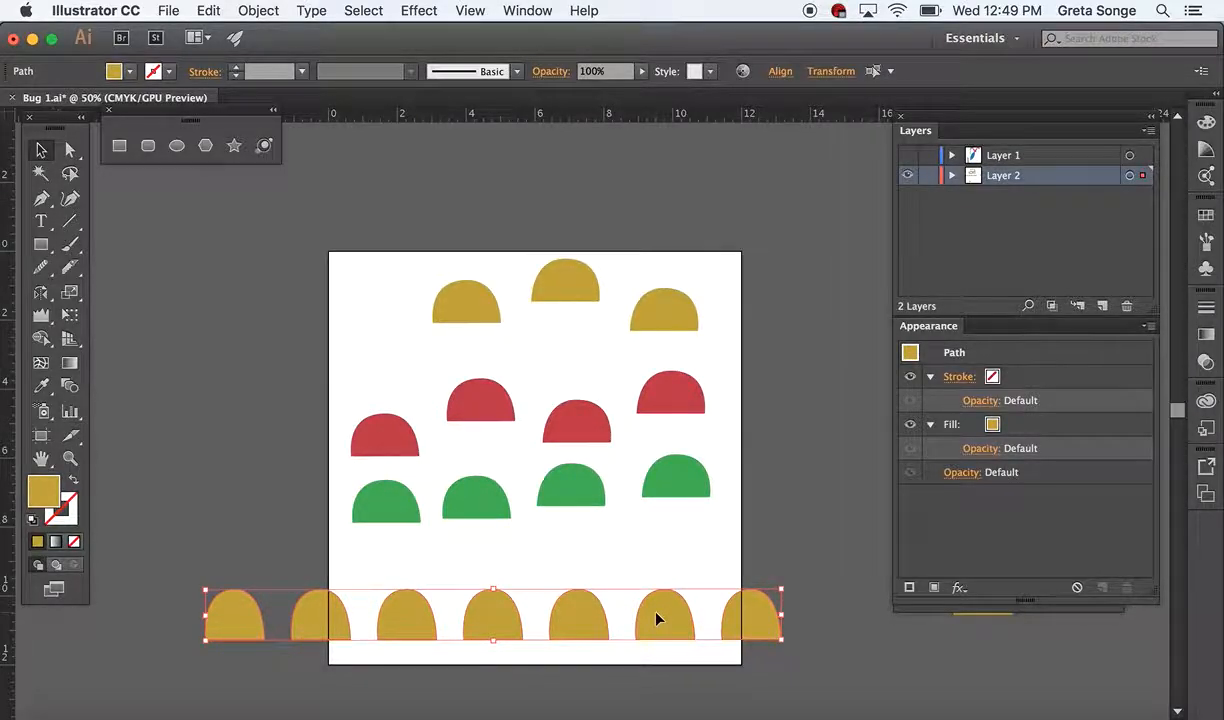
right_click(657, 619)
mouse_move(689, 620)
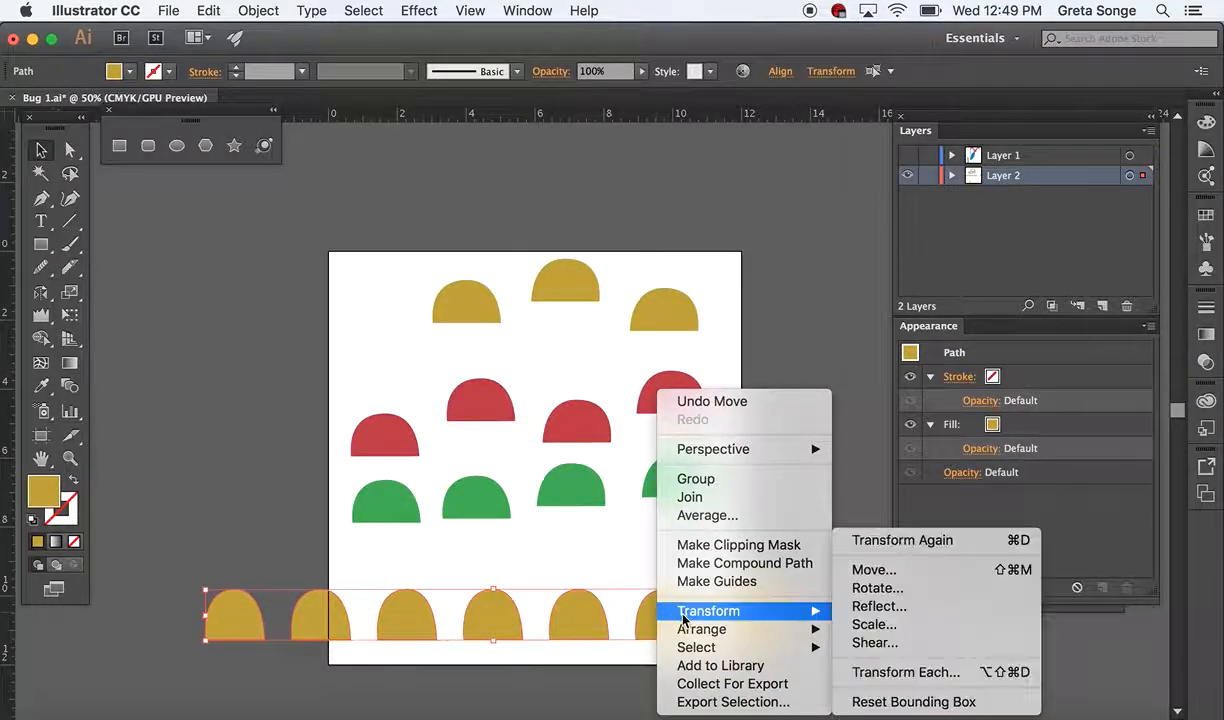
left_click(862, 607)
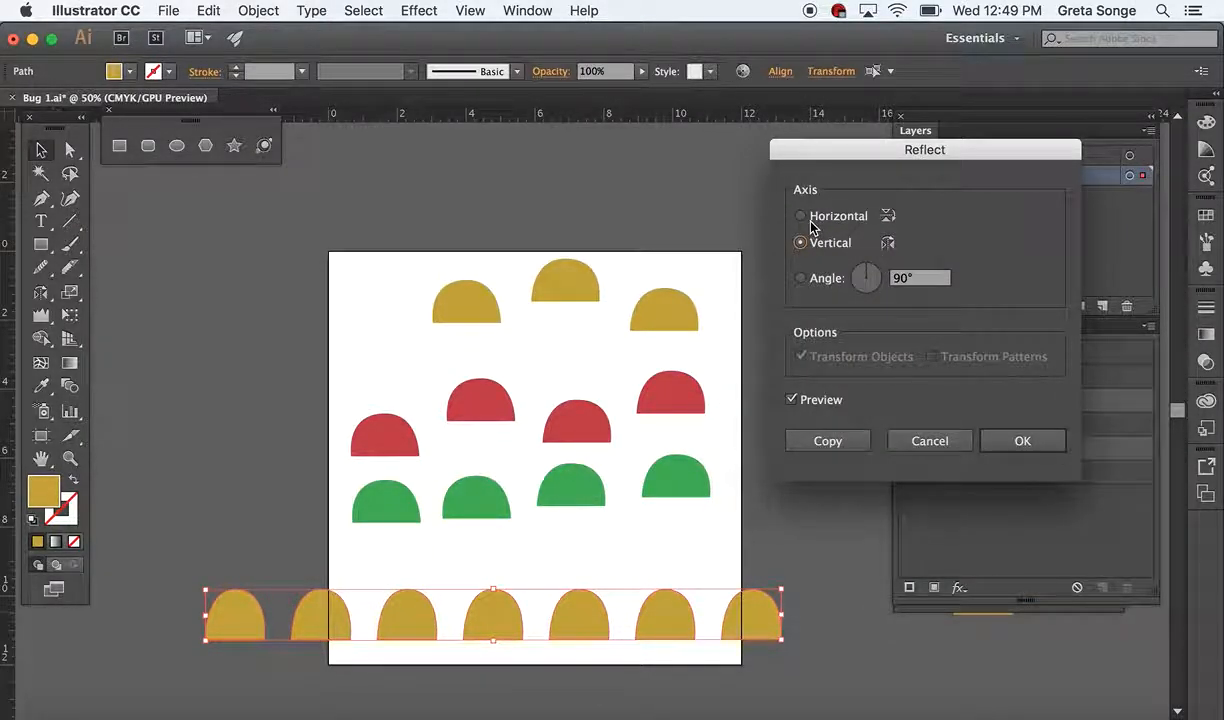
left_click(802, 217)
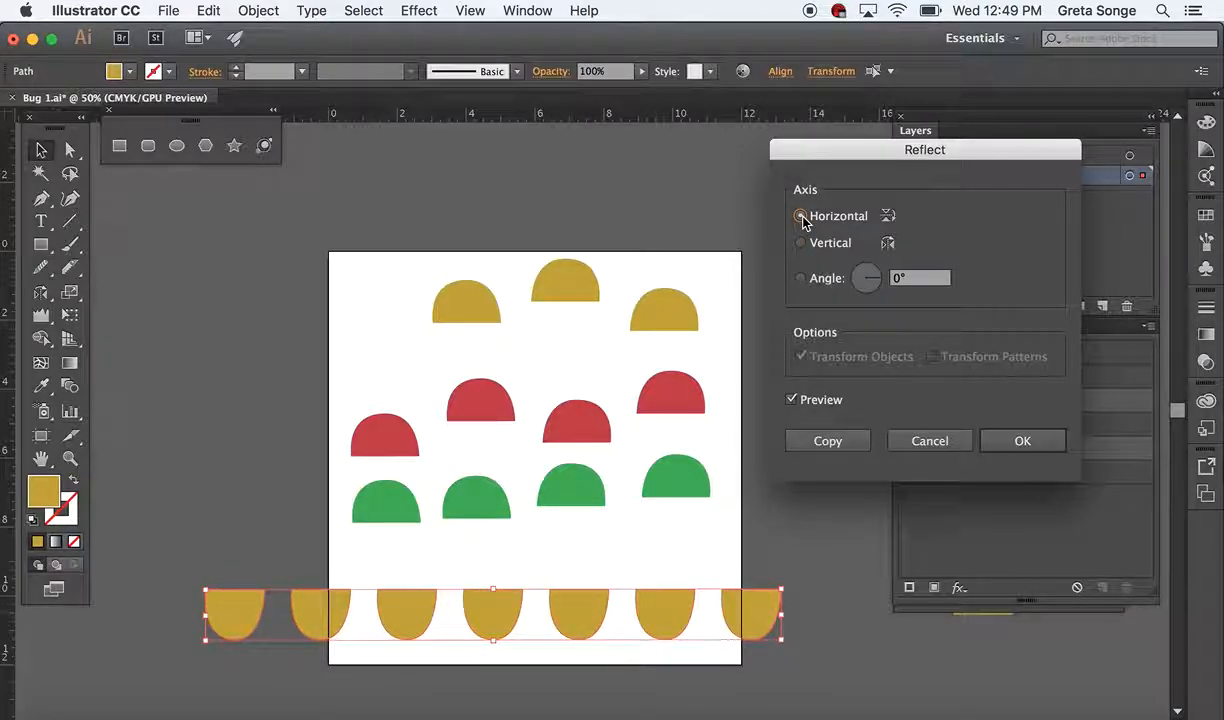
left_click(801, 244)
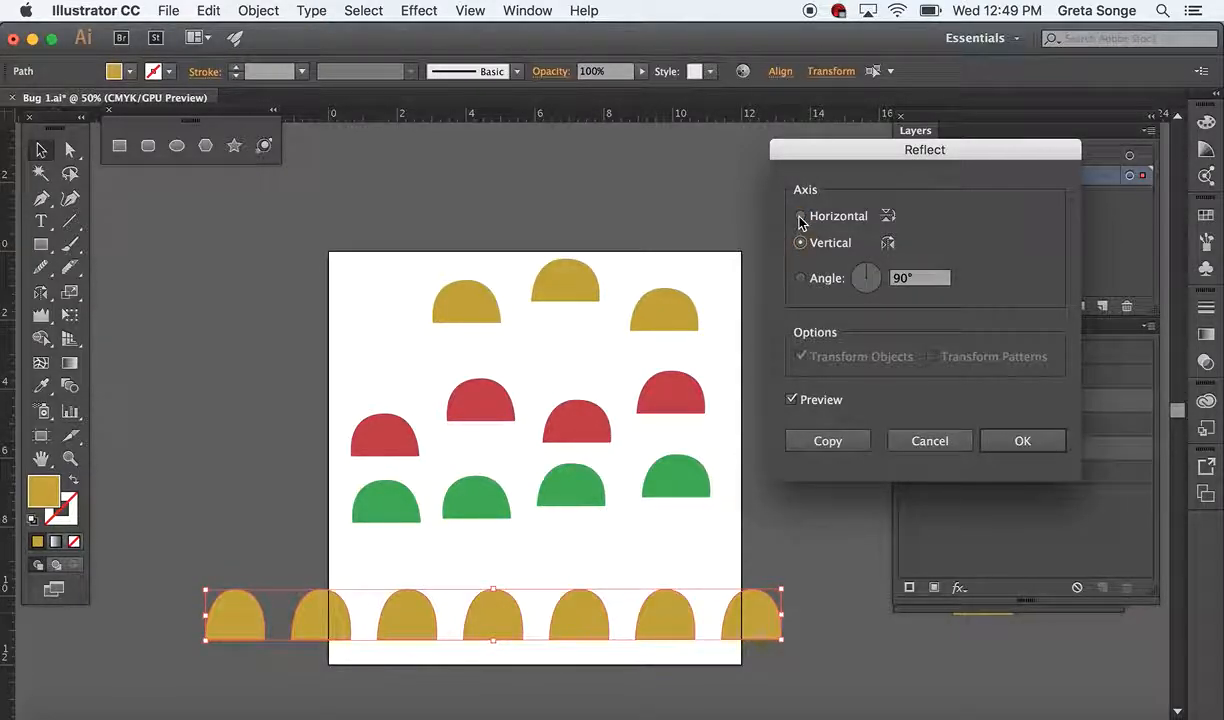
left_click(801, 216)
left_click(801, 244)
left_click(801, 216)
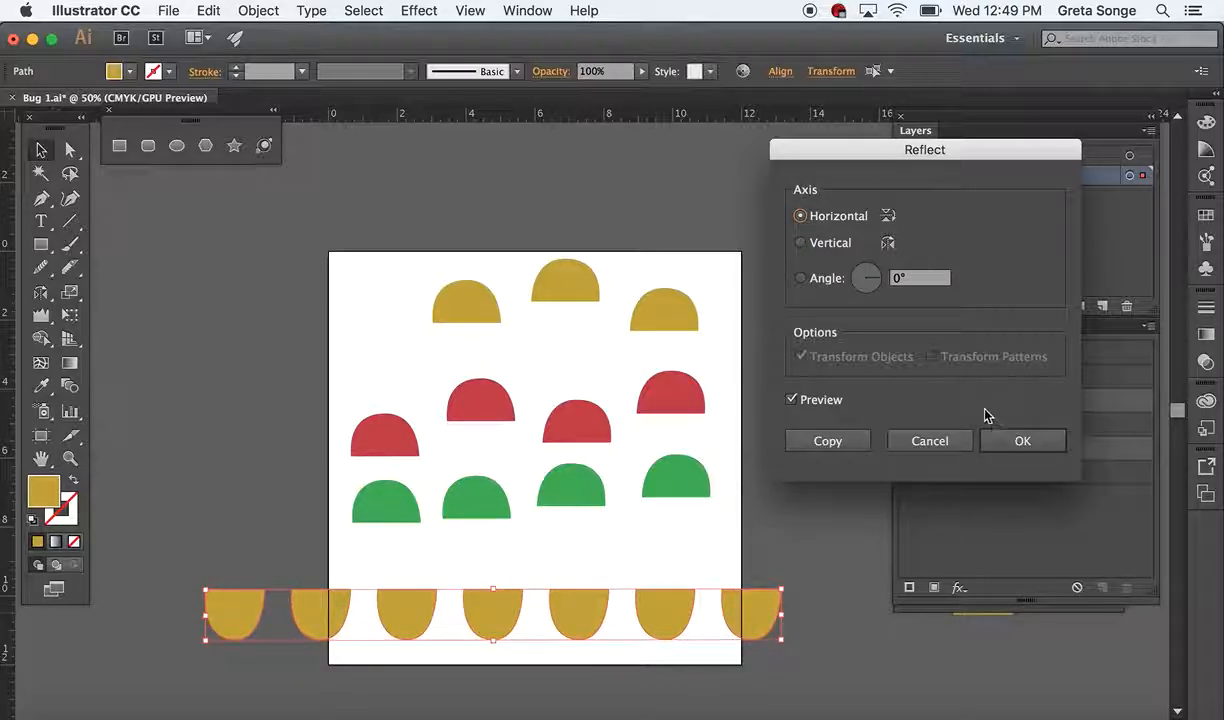
Step: Reflect the seven selected gold domes across a 30° axis, and delete them
left_click(800, 279)
left_click(918, 279)
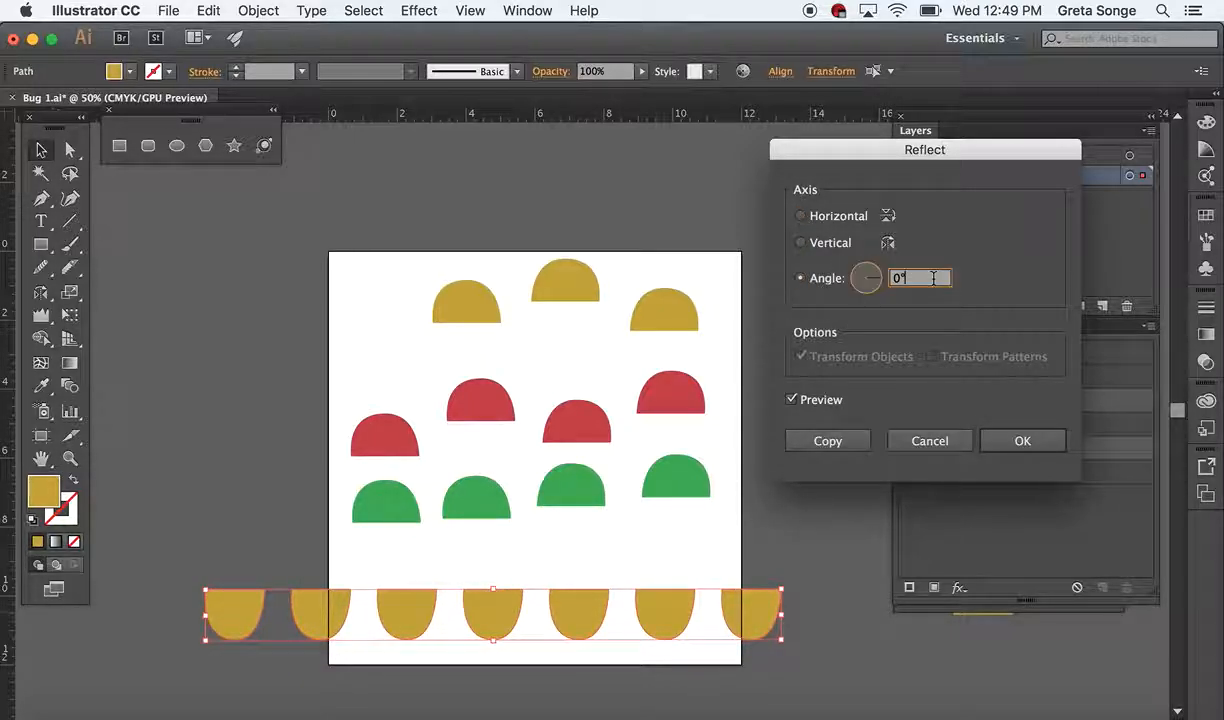
type("30")
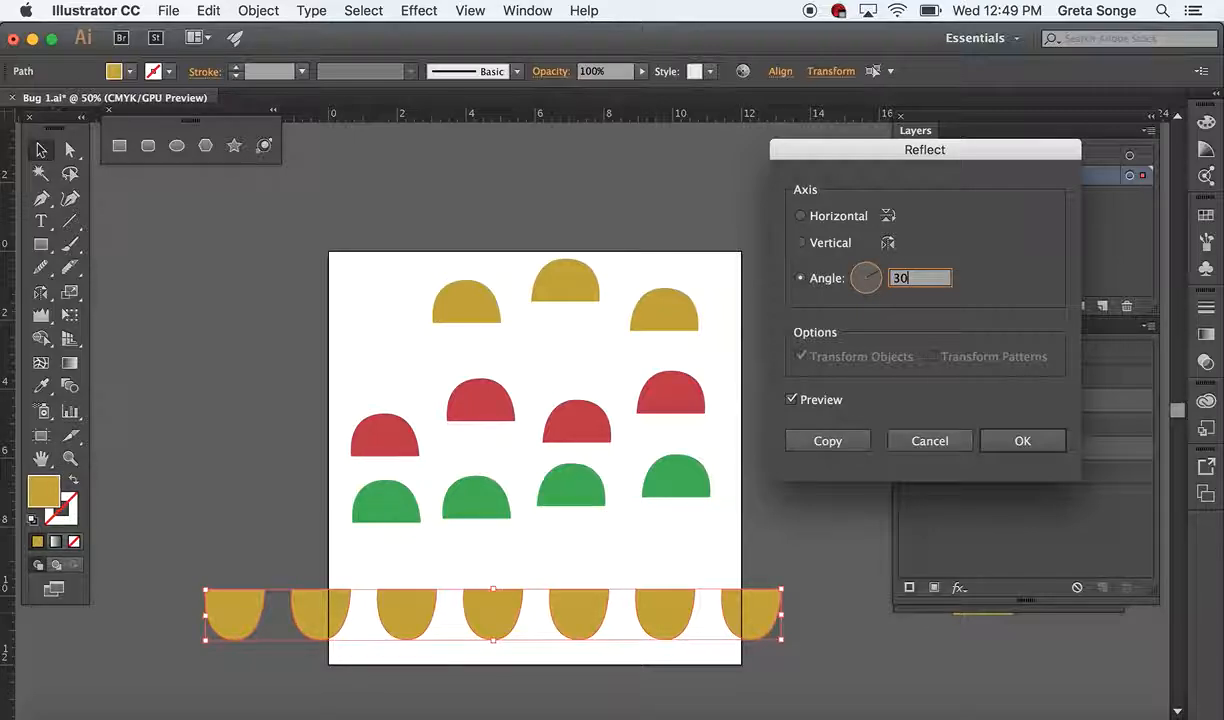
left_click(1015, 438)
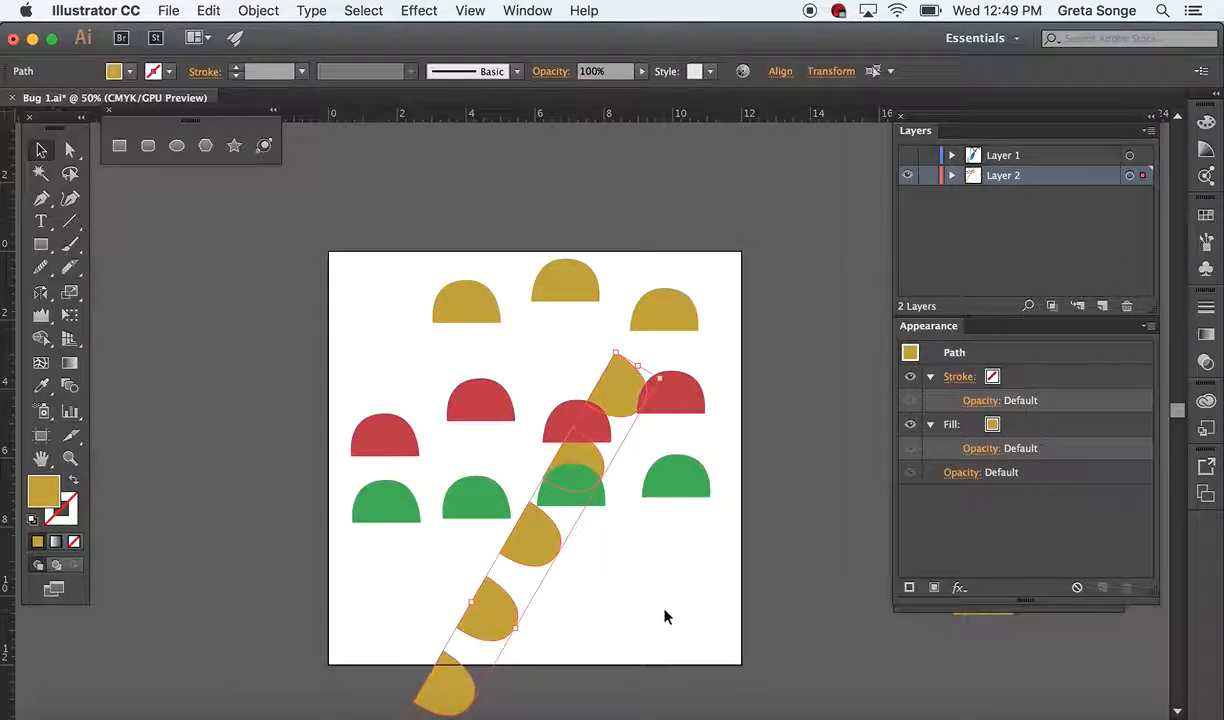
key("Delete")
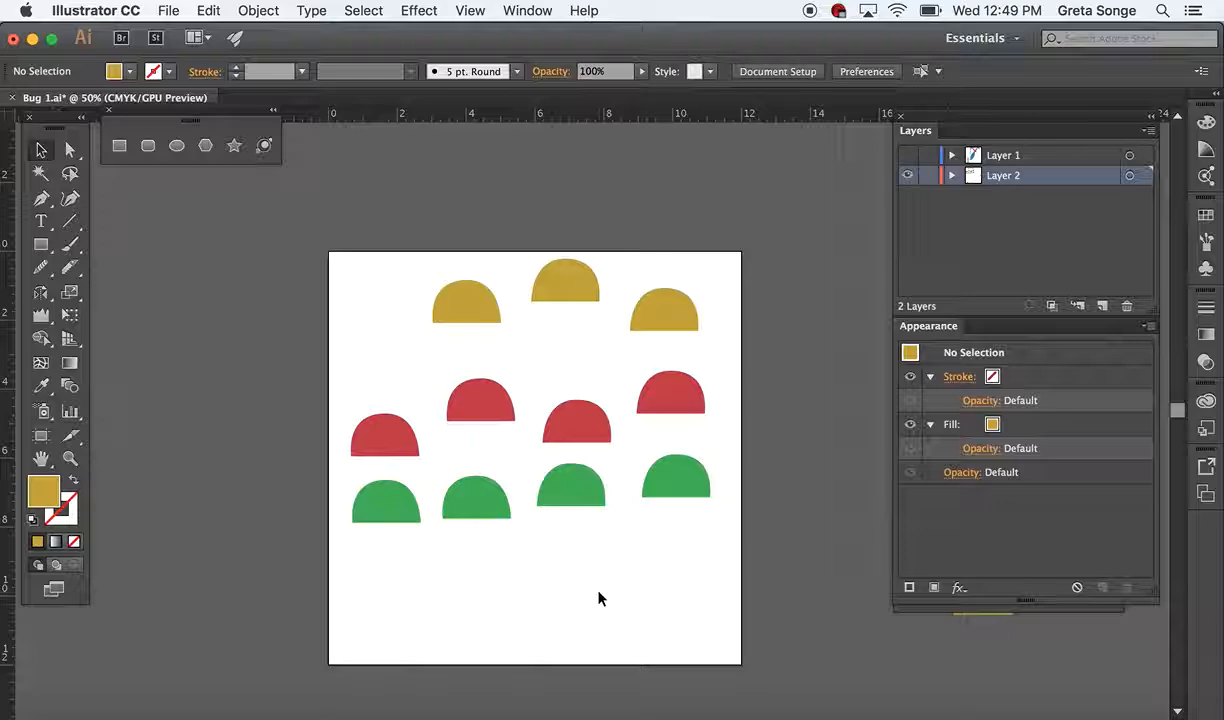
Step: Move the row of four green domes down, away from the red domes
left_click_drag(358, 485, 692, 530)
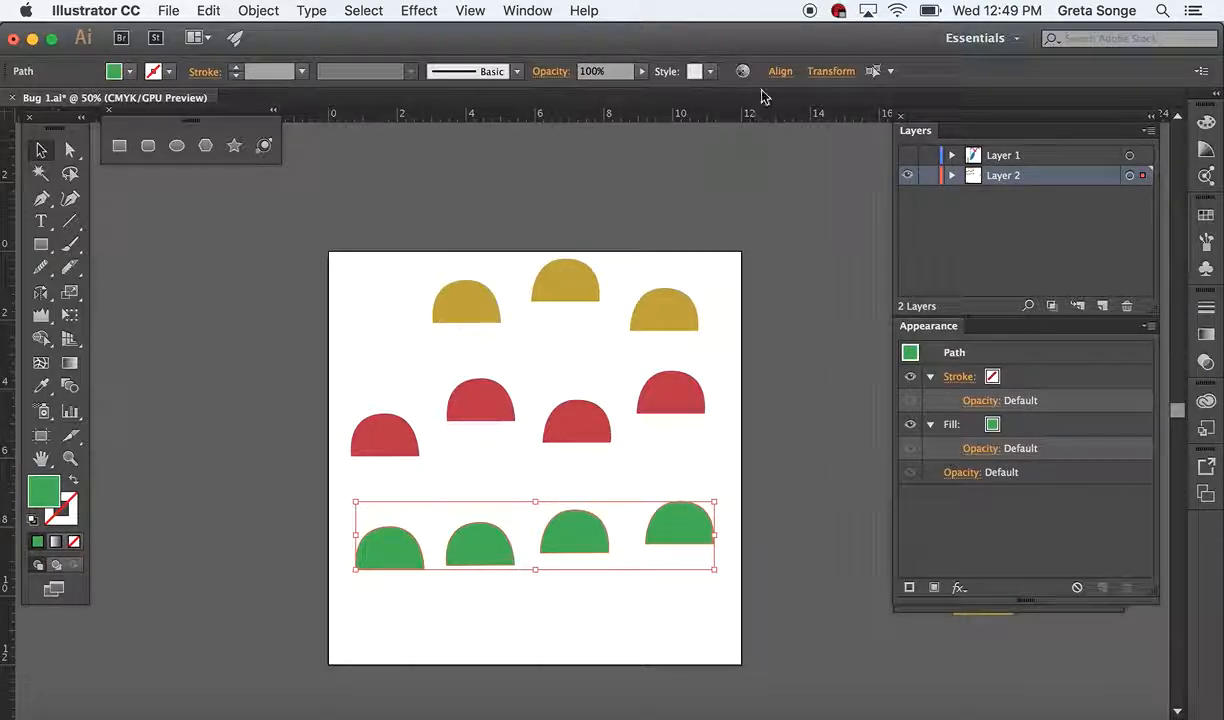
left_click(627, 465)
left_click(587, 525)
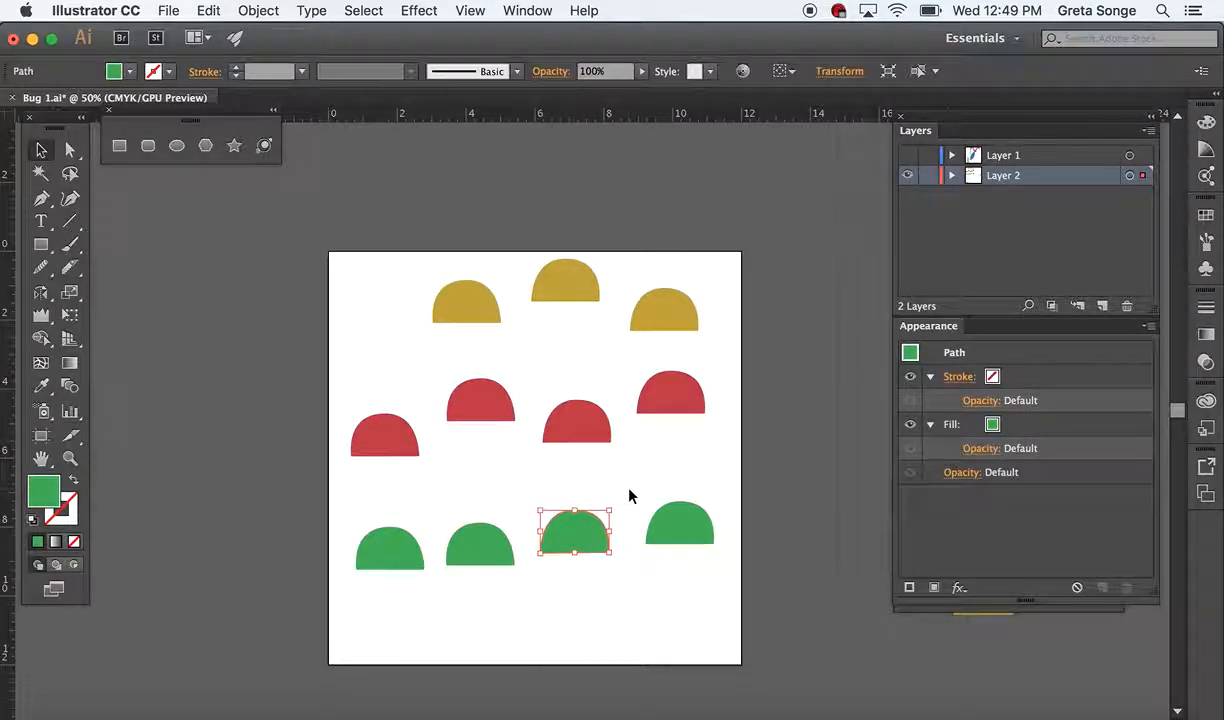
left_click(629, 495)
Step: Select all four green domes and, using Align to Artboard, align them to the left edge and the horizontal center in turn
left_click_drag(362, 503, 720, 552)
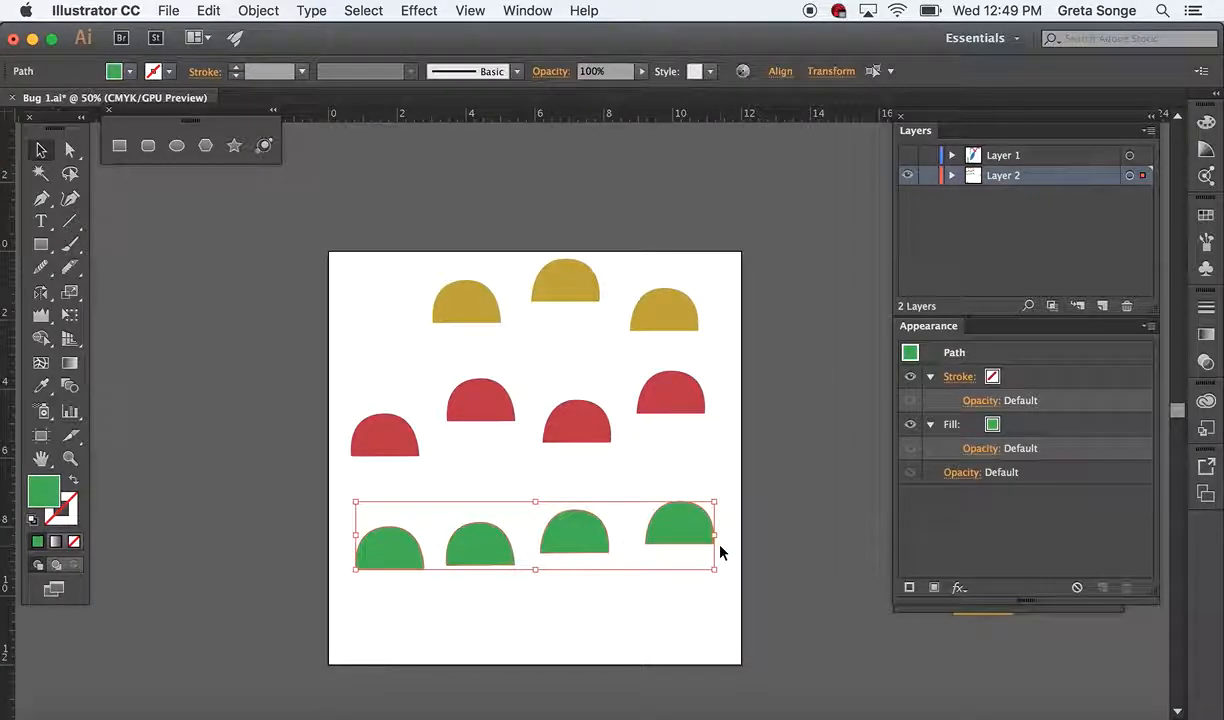
left_click(780, 72)
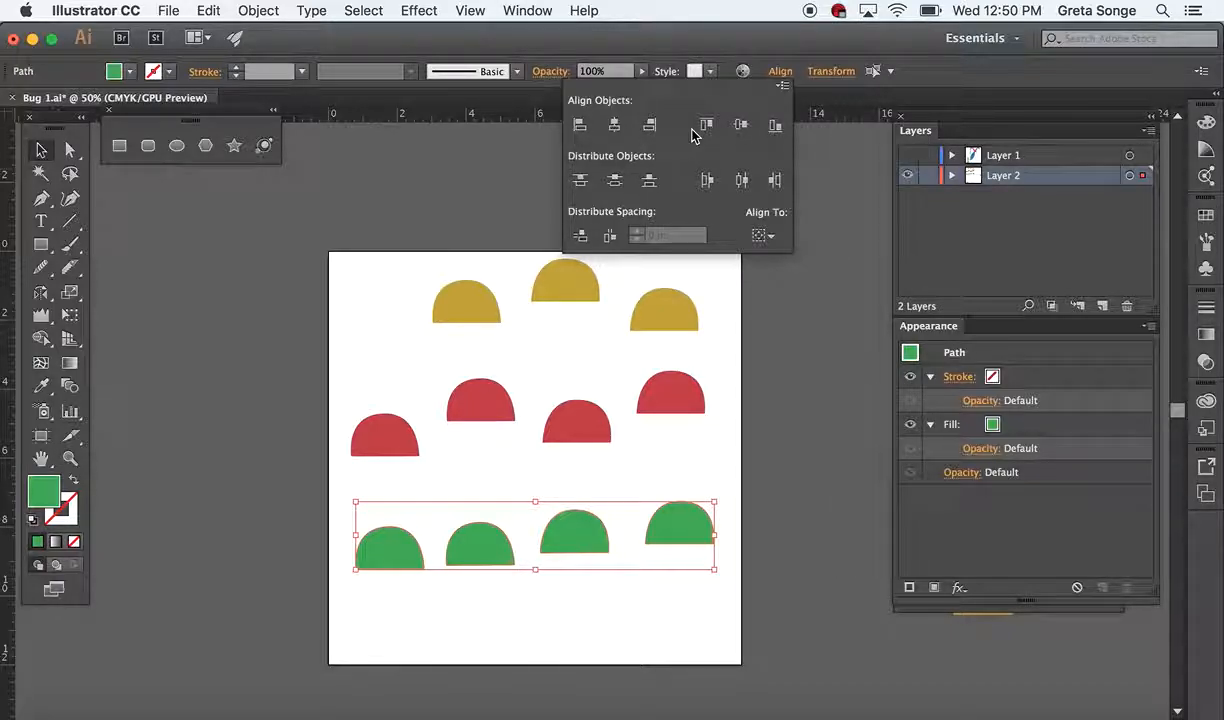
left_click(764, 238)
left_click(778, 297)
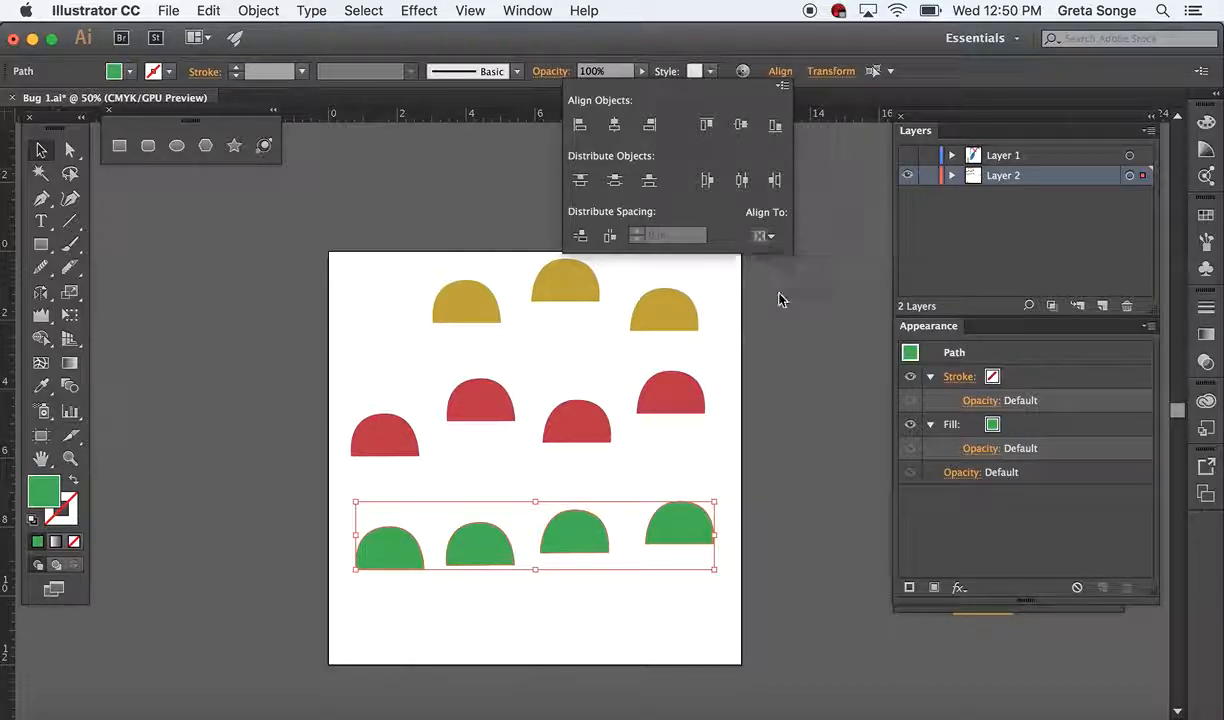
left_click(764, 236)
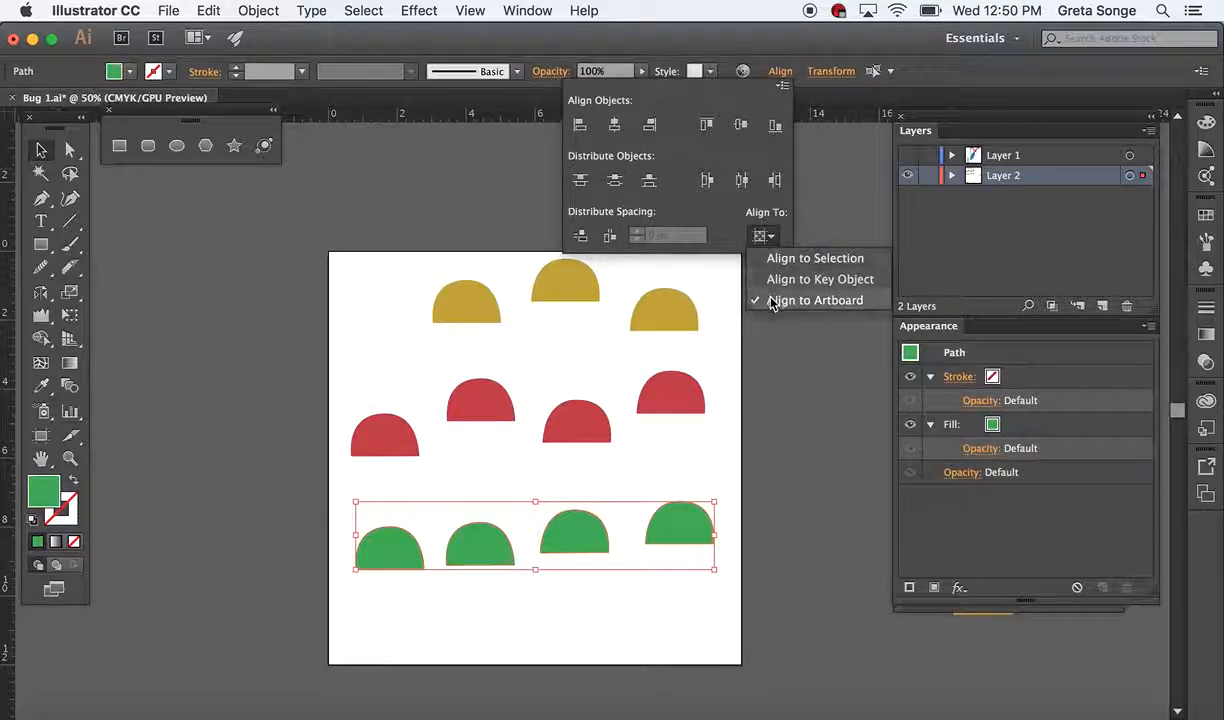
left_click(772, 301)
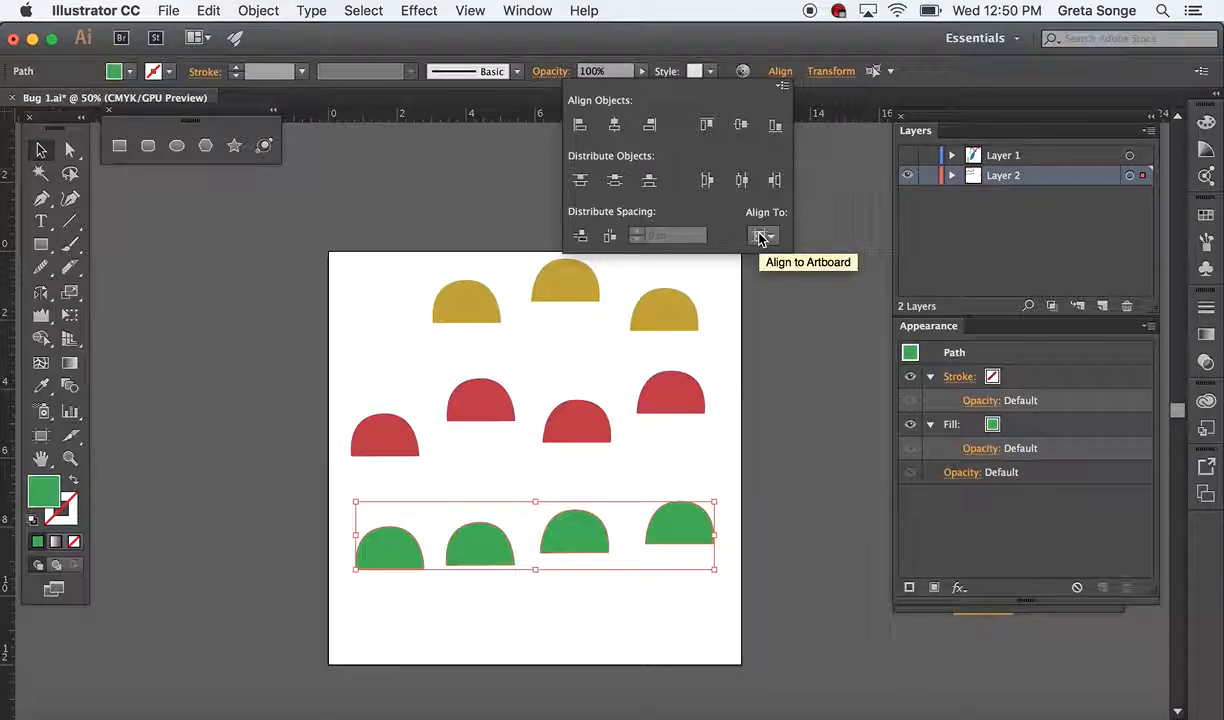
left_click(578, 132)
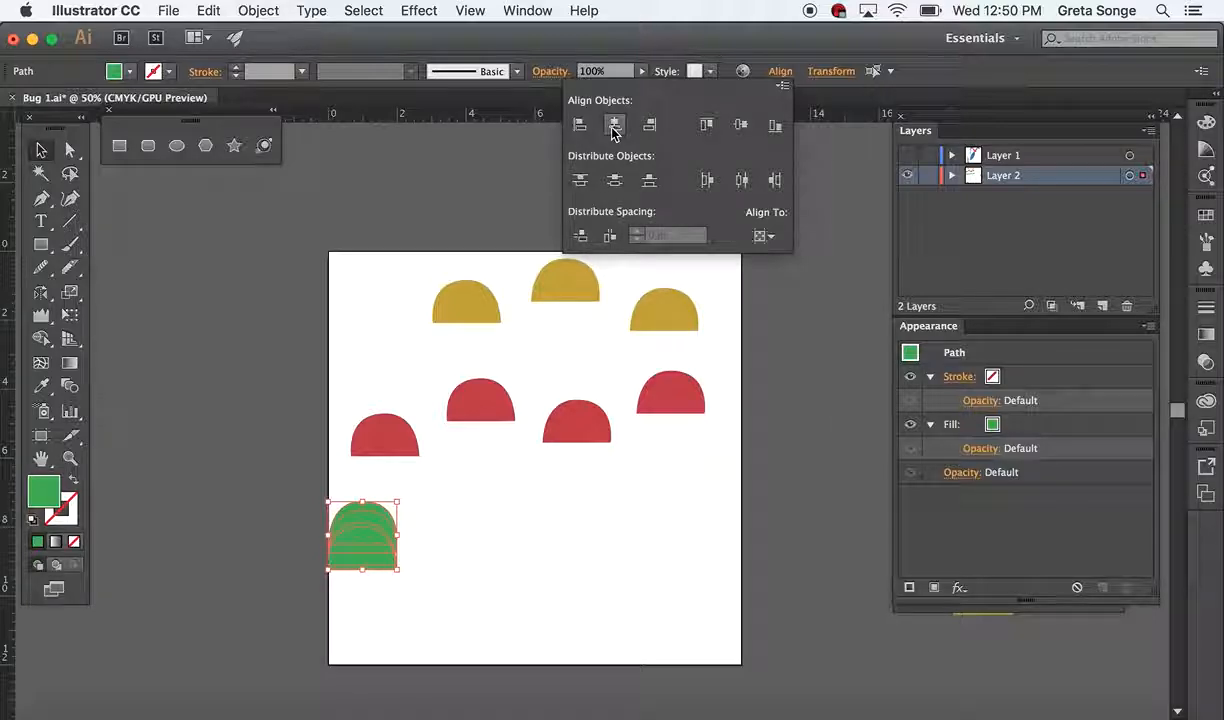
left_click(614, 128)
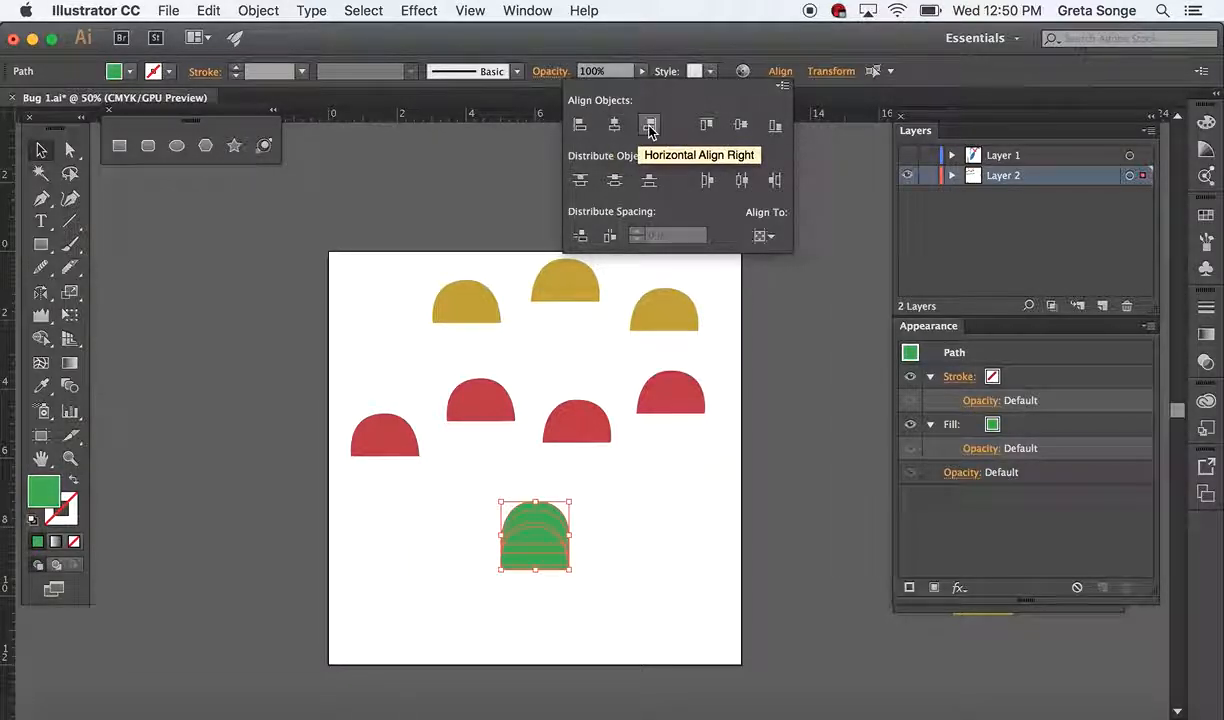
Step: Align the four green domes to the artboard's right edge, then its top, vertical center and bottom in turn
left_click(649, 125)
left_click(706, 125)
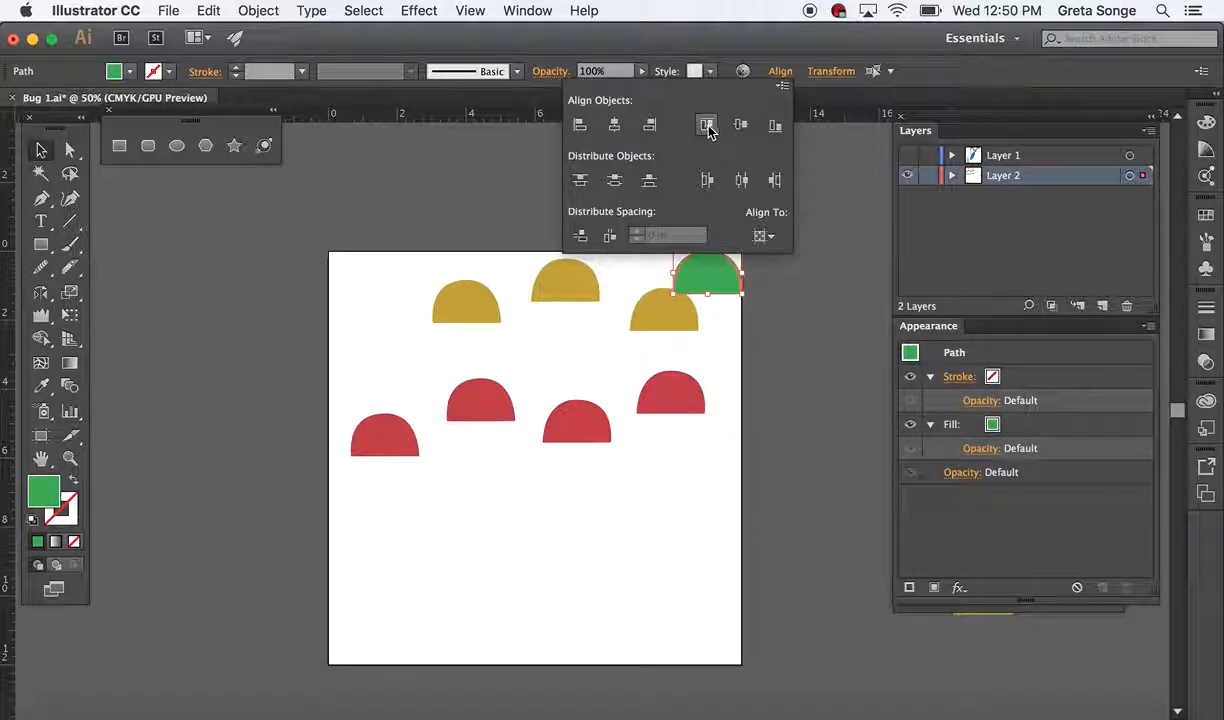
left_click(740, 124)
left_click(775, 125)
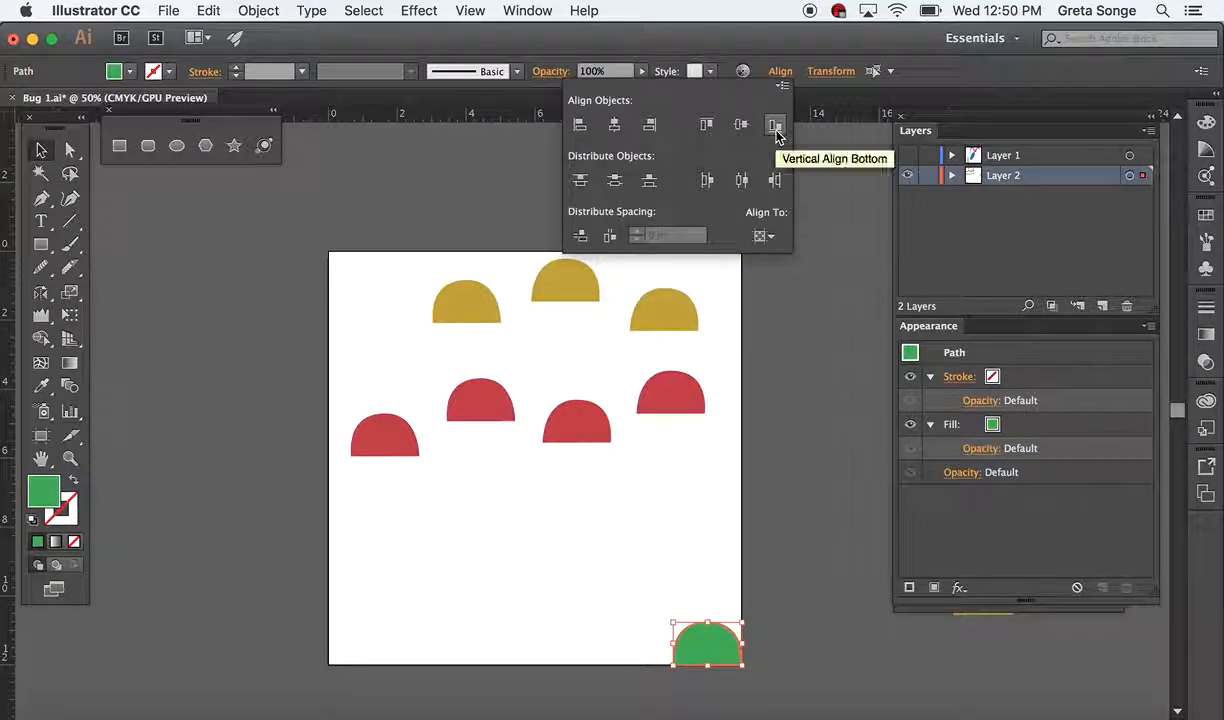
Step: Switch the alignment reference to Align to Selection and undo the artboard alignments of the four green domes
left_click(762, 234)
left_click(790, 256)
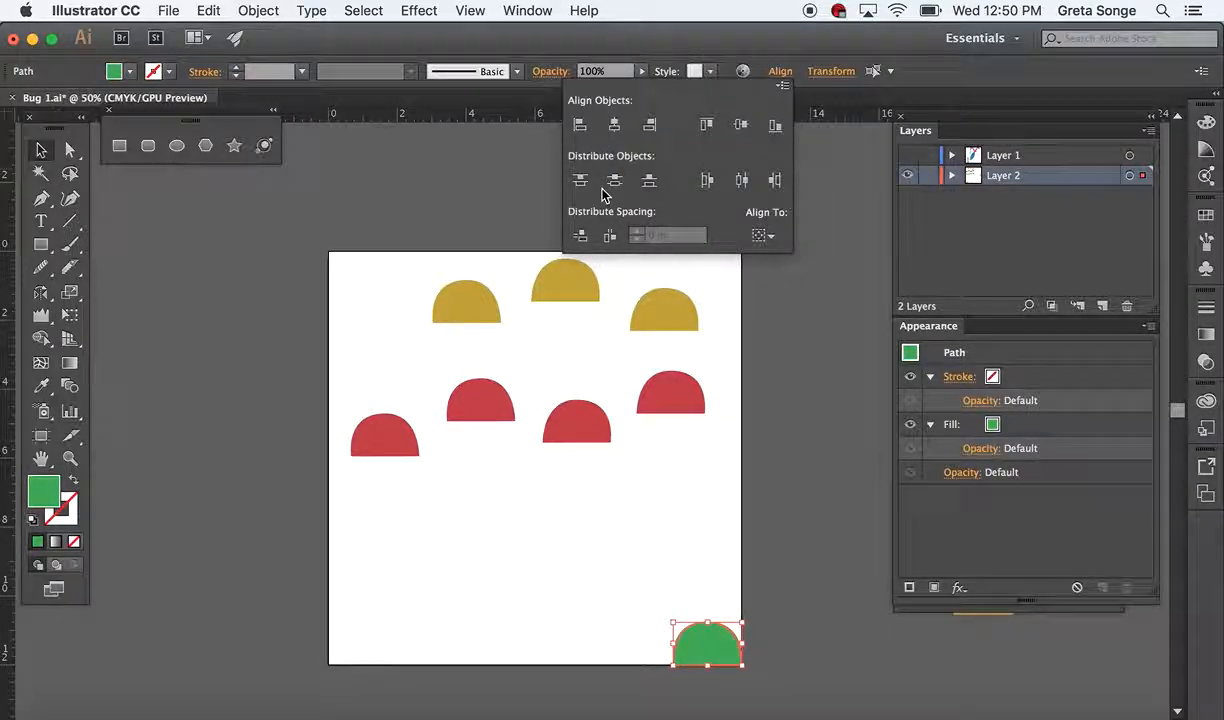
key("super+z")
key("super+z")
key("super+z")
key("super+z")
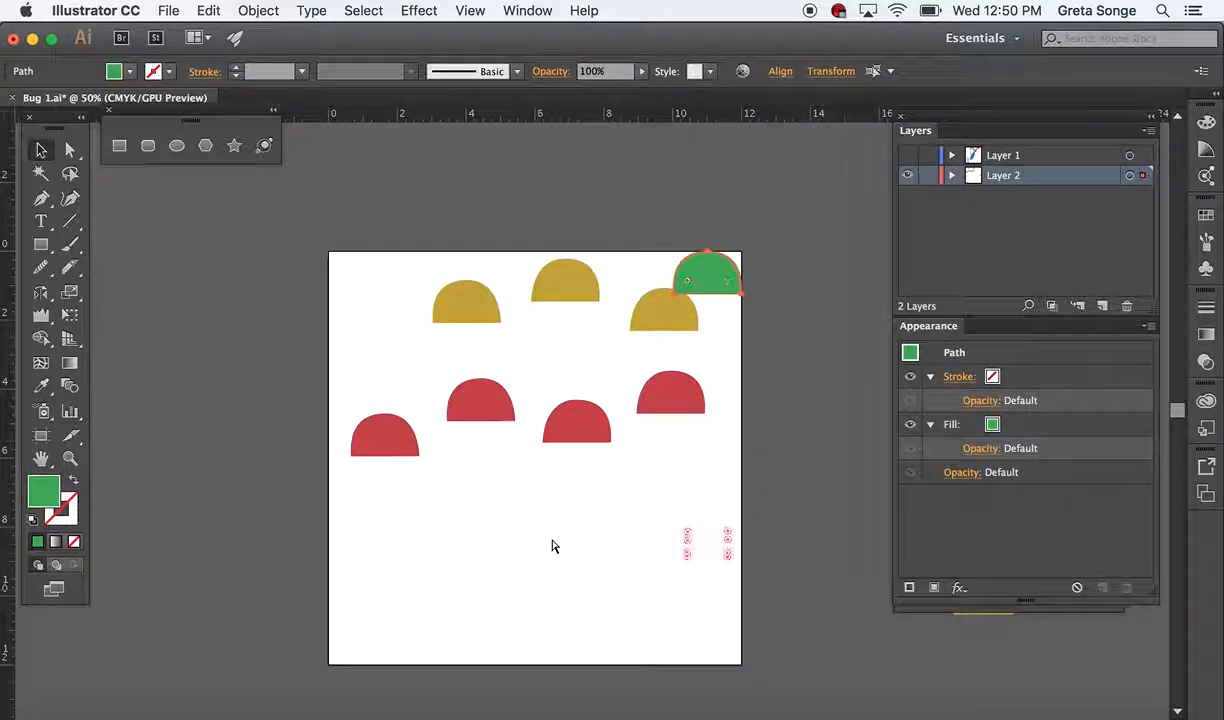
key("super+z")
key("super+z")
key("super+z")
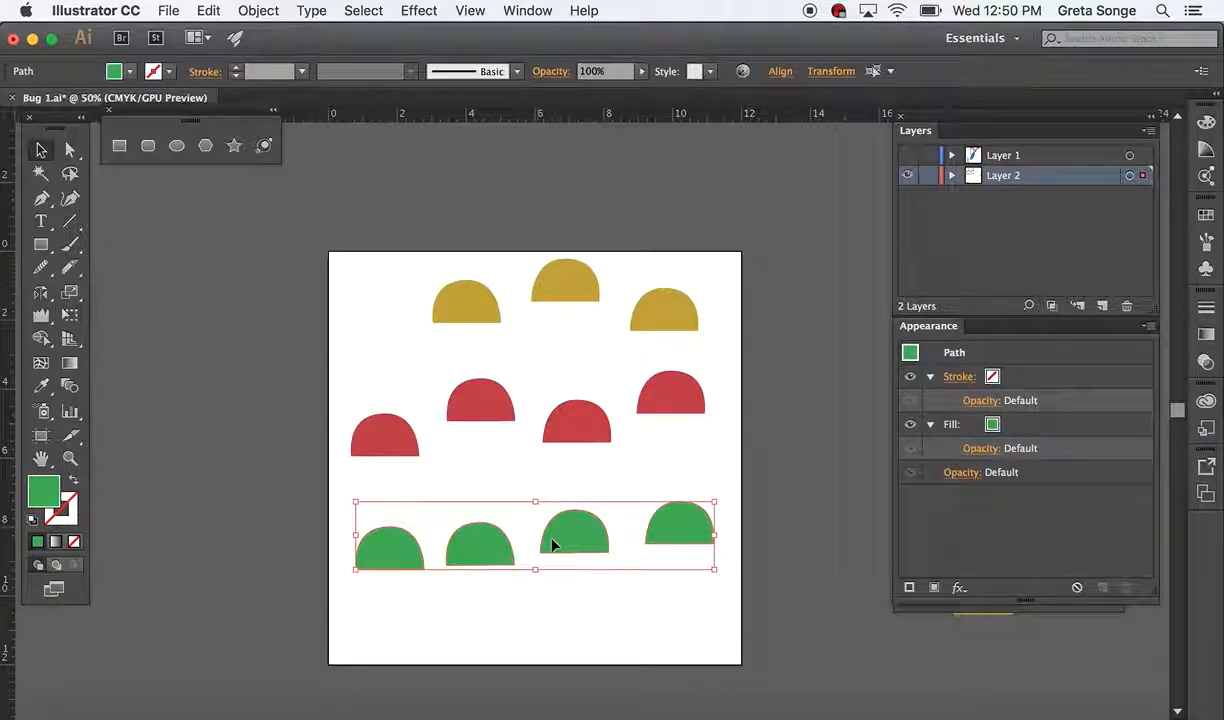
Step: Align the four green domes to one another by their vertical centers, using Align to Selection, and deselect them
left_click(780, 71)
left_click(763, 236)
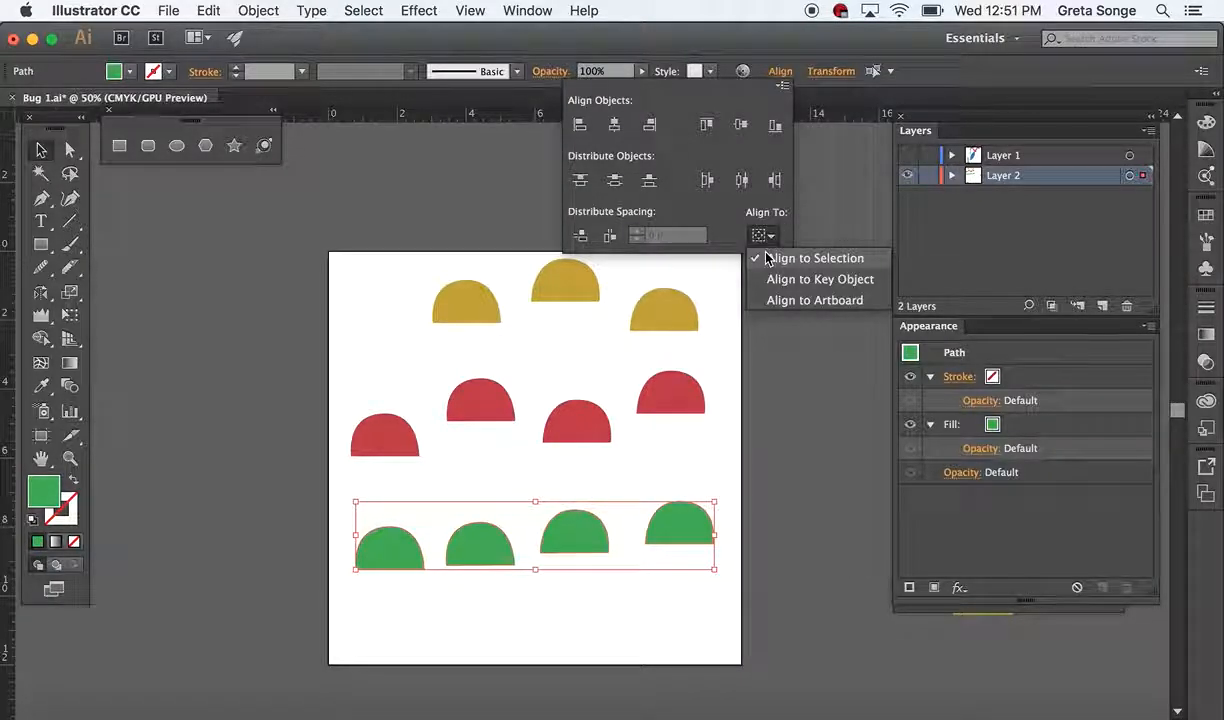
left_click(615, 125)
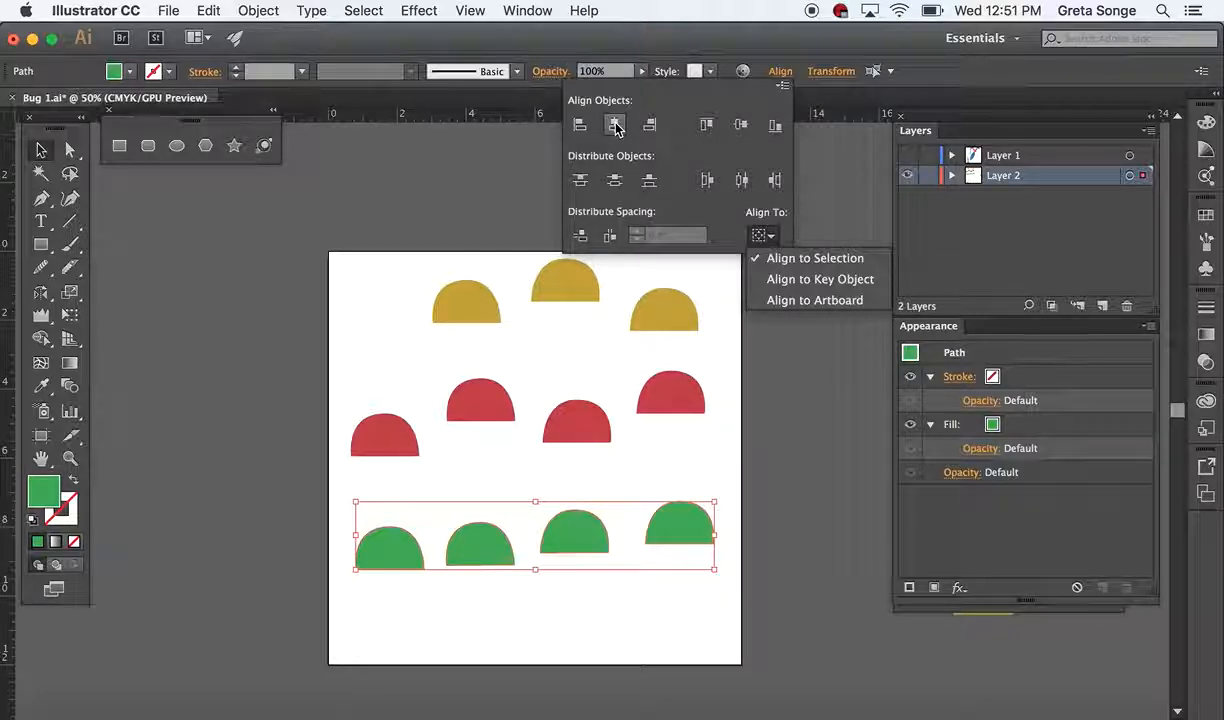
left_click(739, 126)
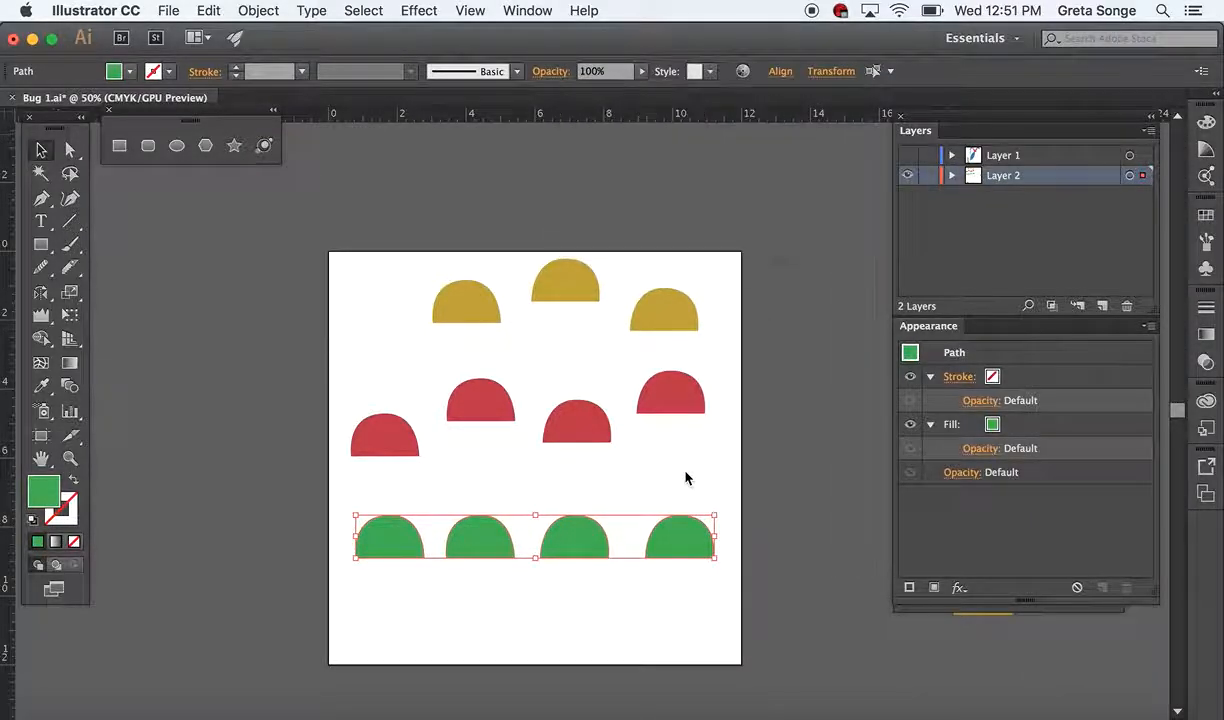
left_click(631, 502)
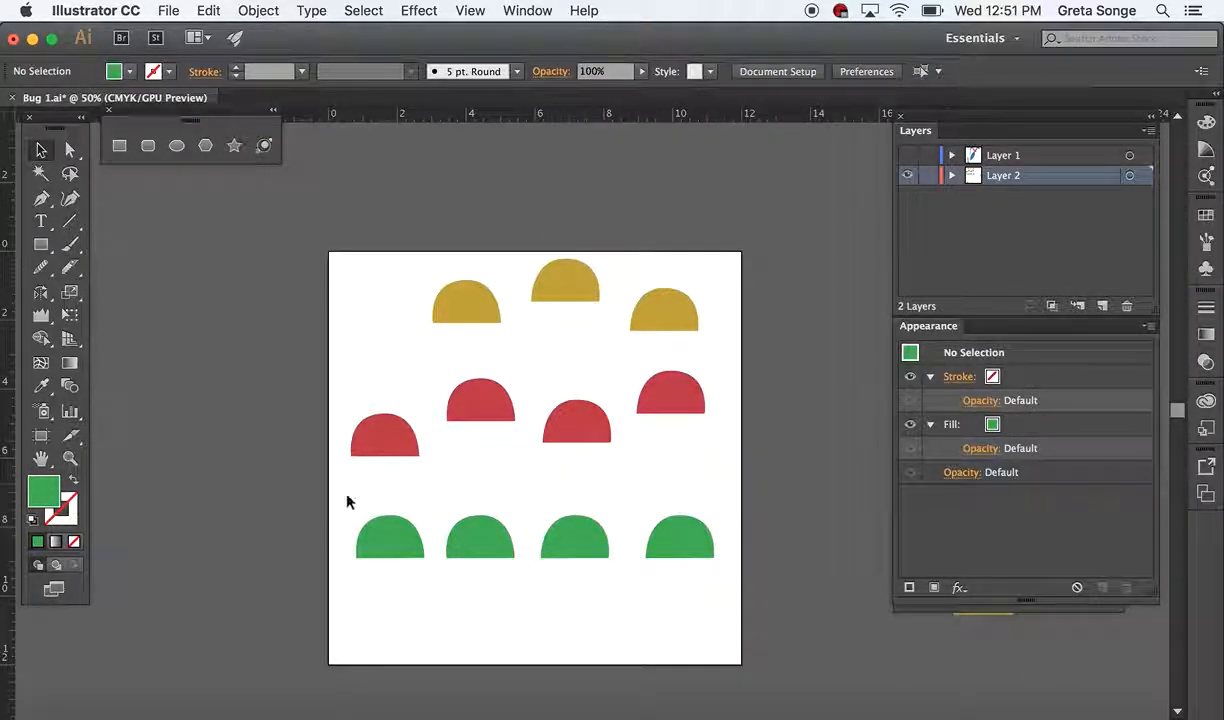
Step: Rearrange the four green domes into an uneven vertical stack below the red domes
left_click_drag(391, 534, 391, 566)
left_click_drag(470, 530, 415, 514)
left_click_drag(393, 561, 468, 607)
left_click_drag(454, 527, 486, 565)
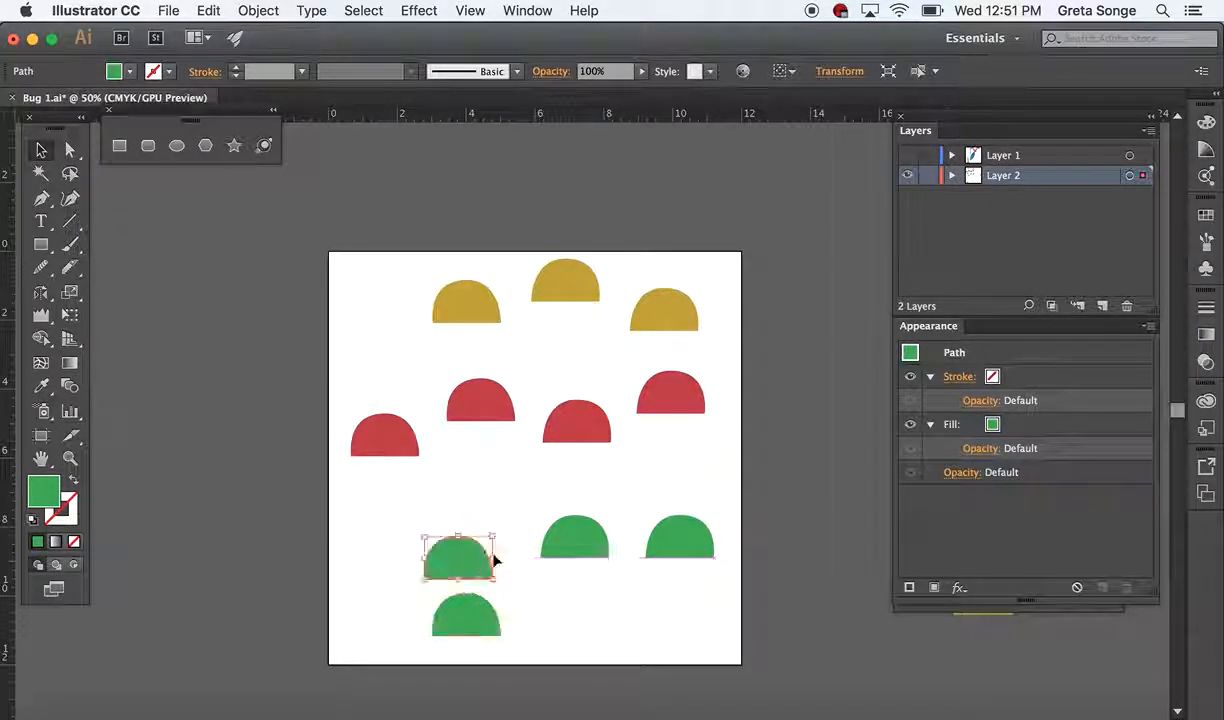
left_click_drag(491, 521, 481, 514)
left_click_drag(678, 533, 461, 478)
left_click_drag(493, 519, 499, 519)
Step: Select the four stacked green domes, align their horizontal centers to the selection, and deselect them
left_click_drag(431, 433, 468, 626)
left_click(778, 71)
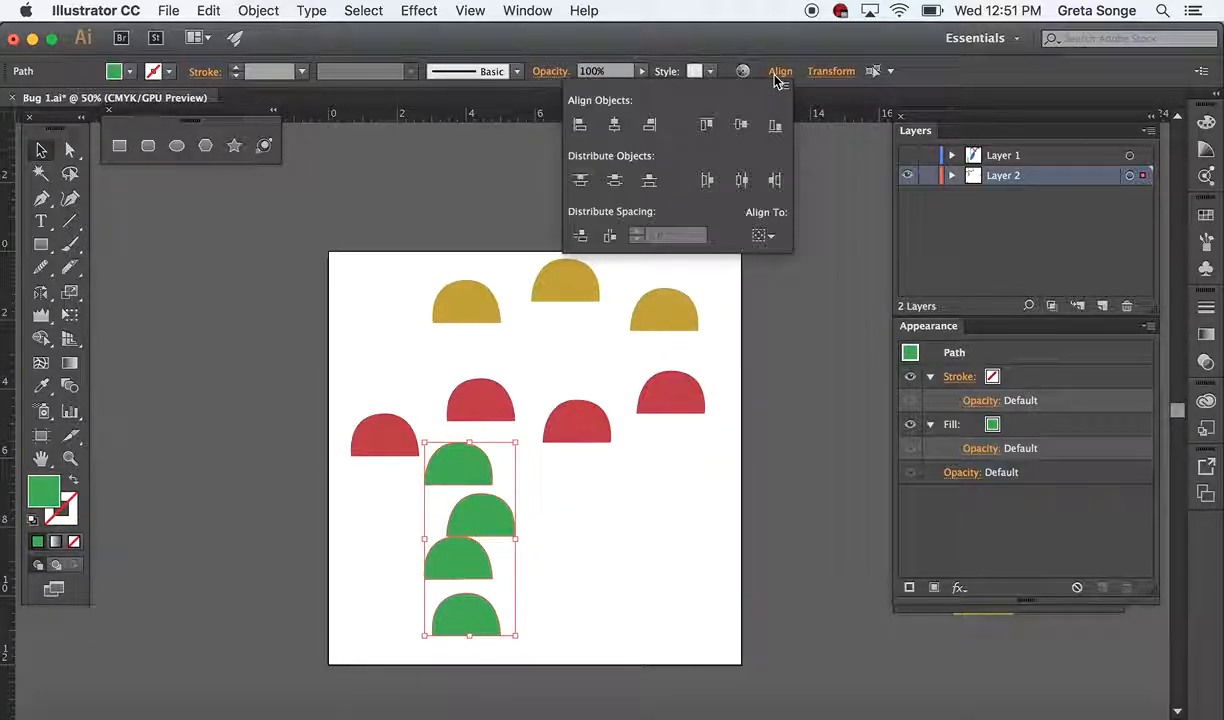
left_click(616, 125)
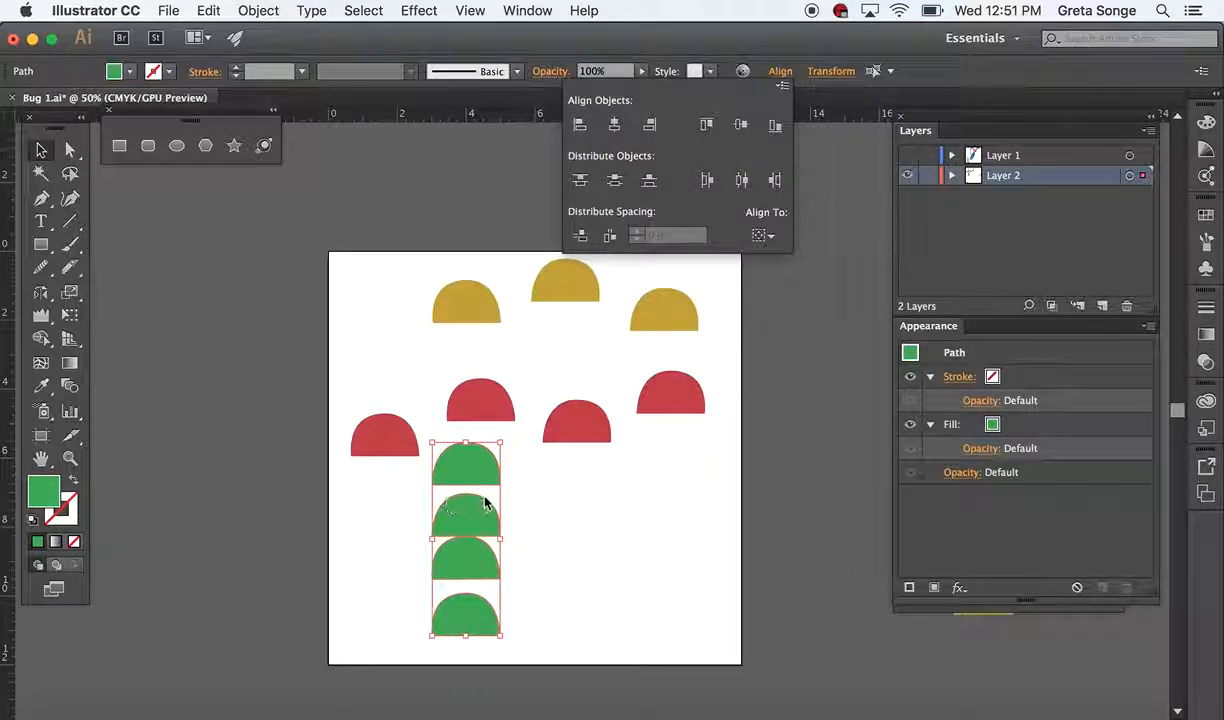
left_click(567, 546)
Step: Delete all four green domes from the artboard
left_click(543, 558)
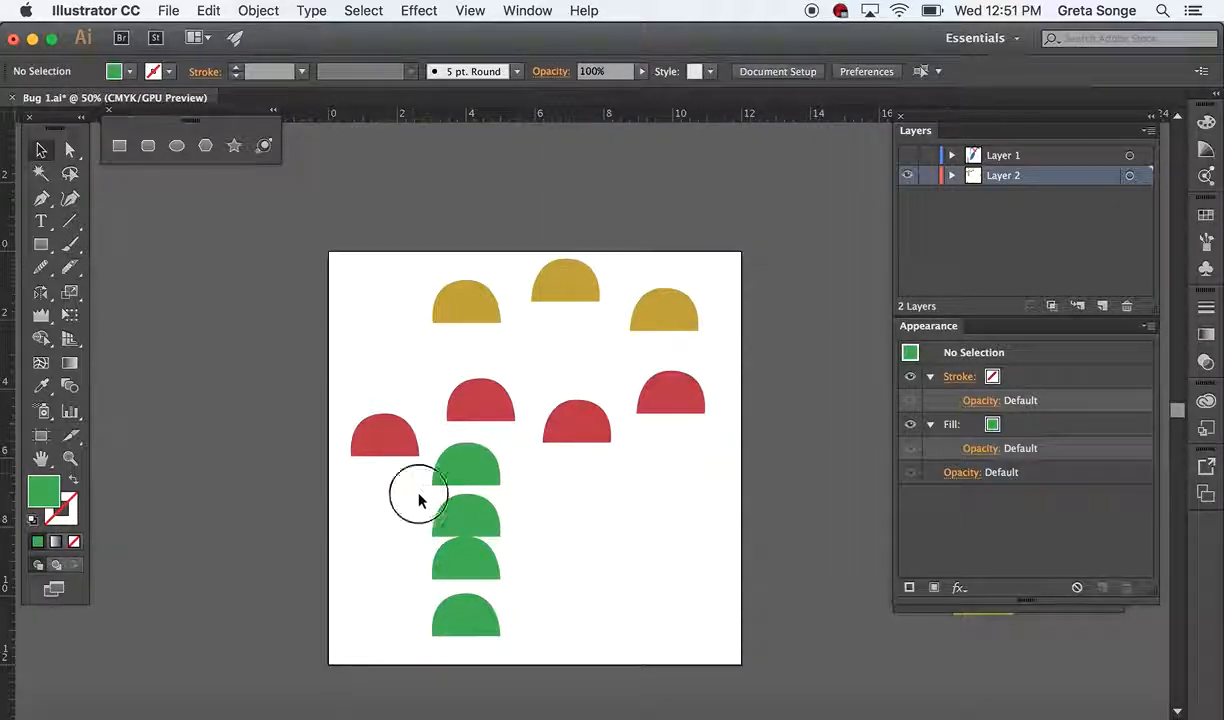
left_click_drag(419, 501, 495, 675)
key("Delete")
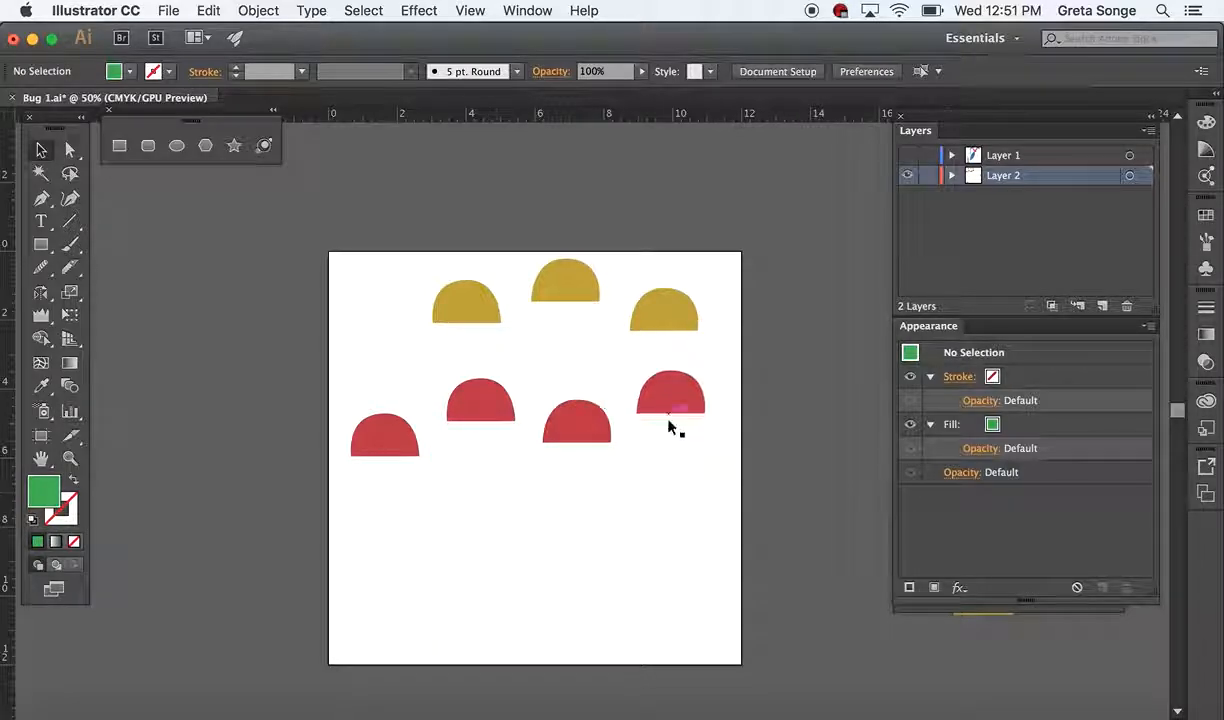